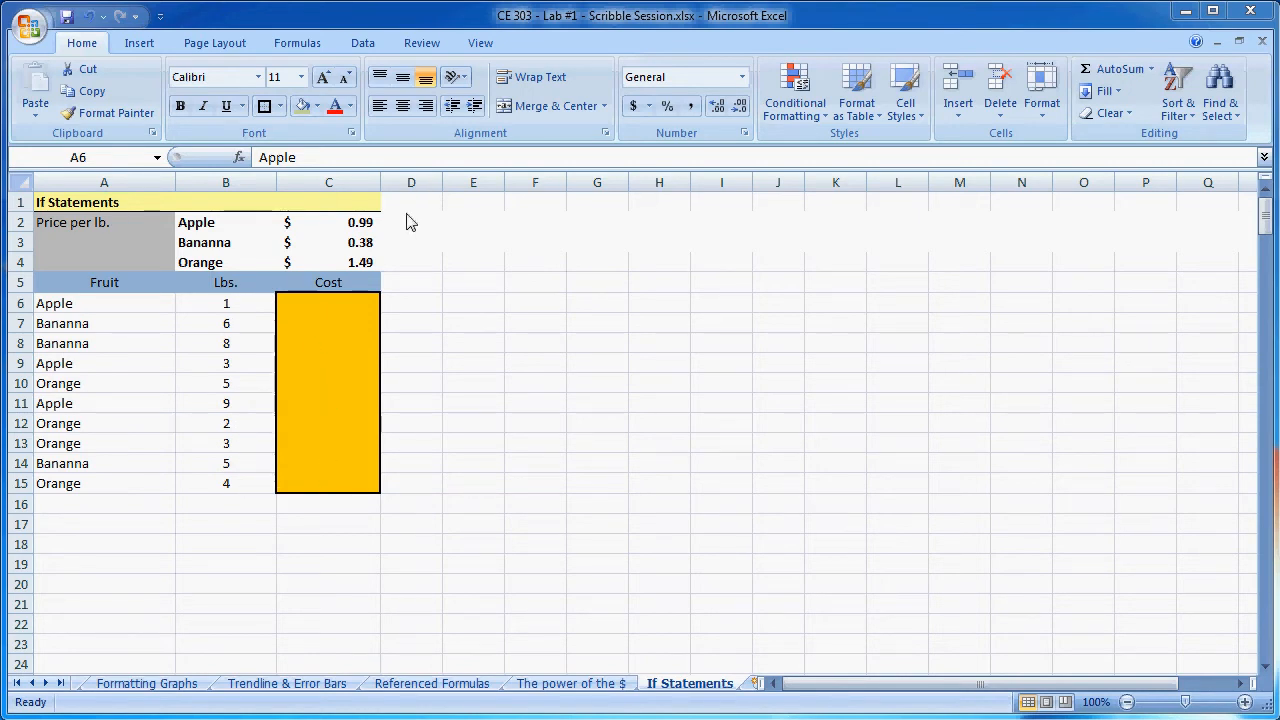
# Enter the formula =IF(A6="Apple",B6*C2,0) in the first Cost cell, C6.
pyautogui.click(334, 303)
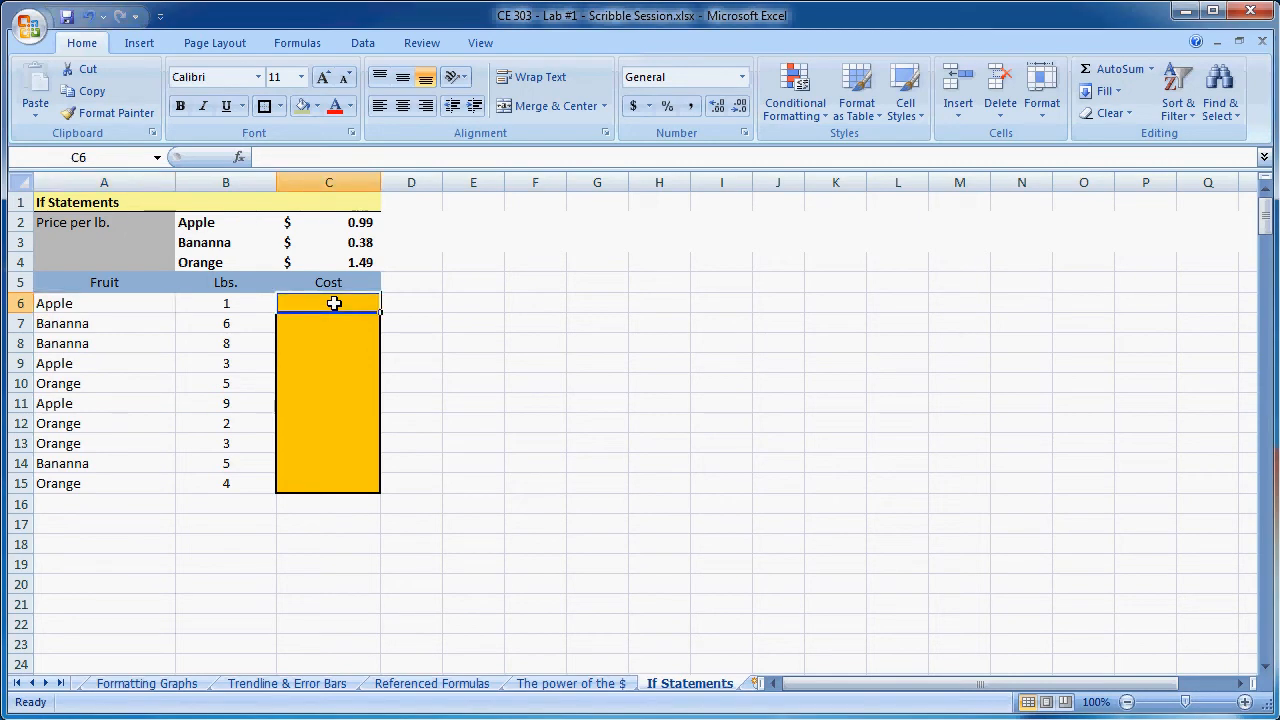
pyautogui.write('=')
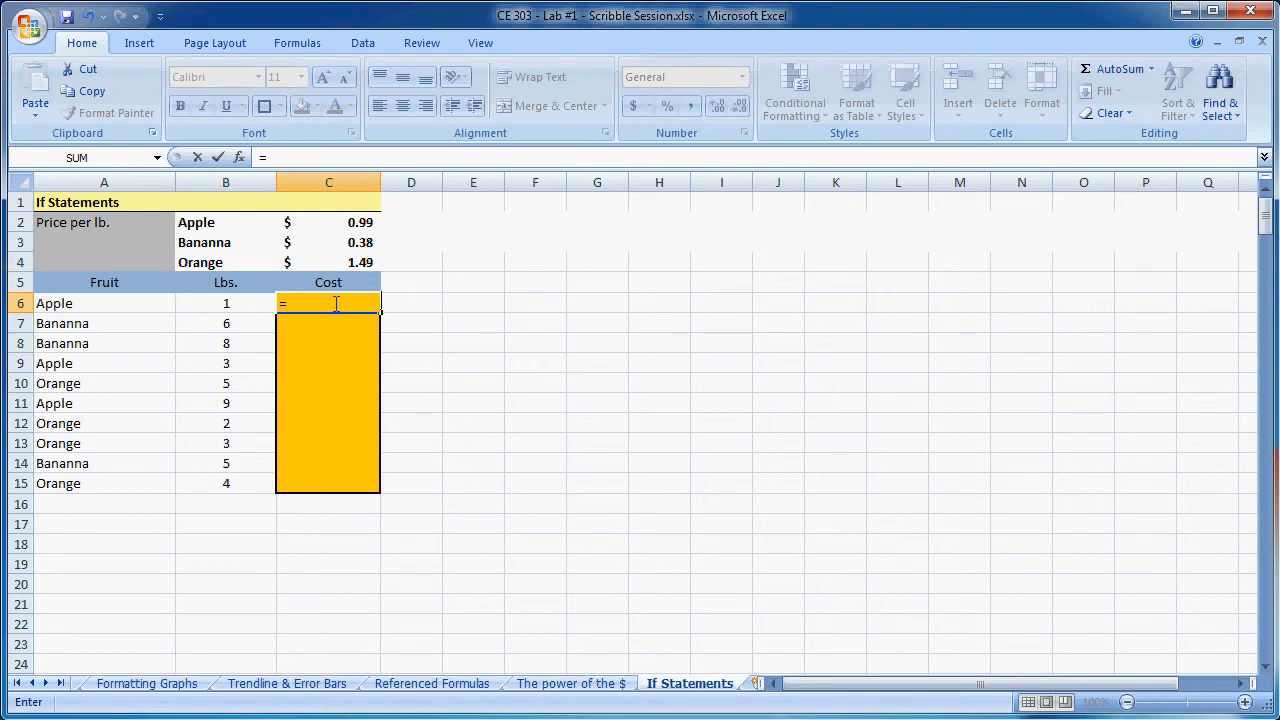
pyautogui.write('if(')
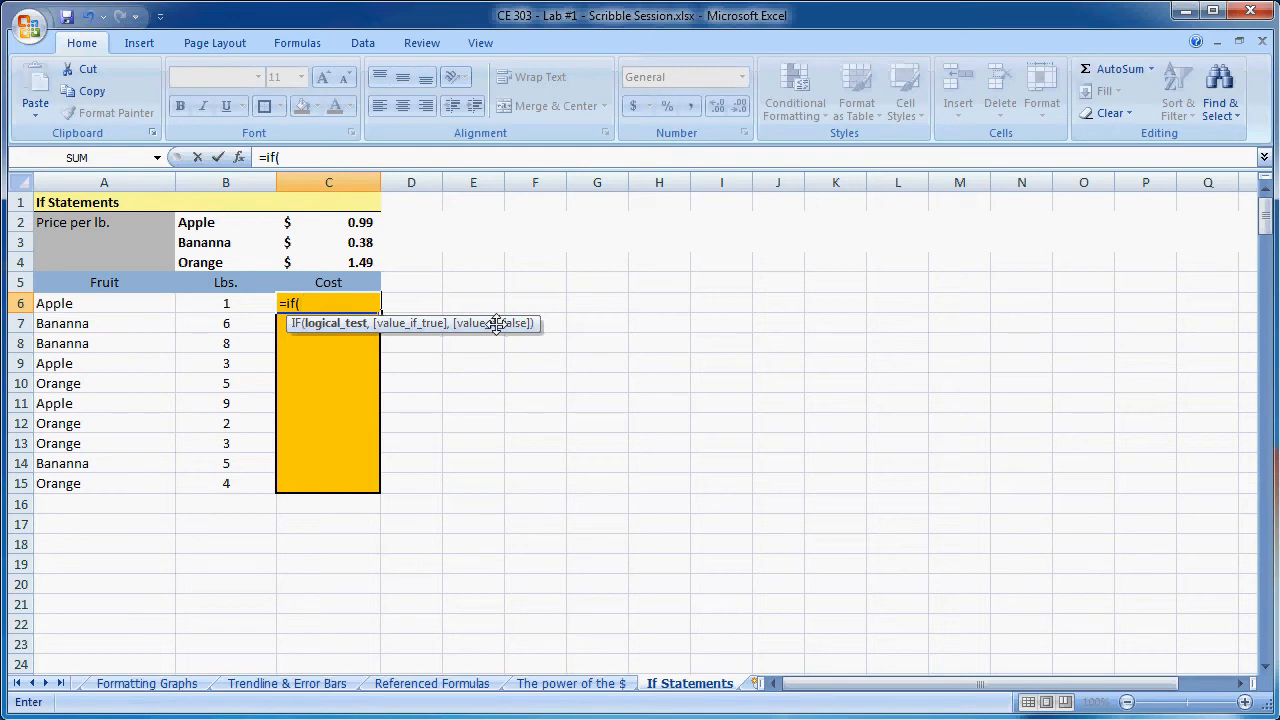
pyautogui.click(124, 303)
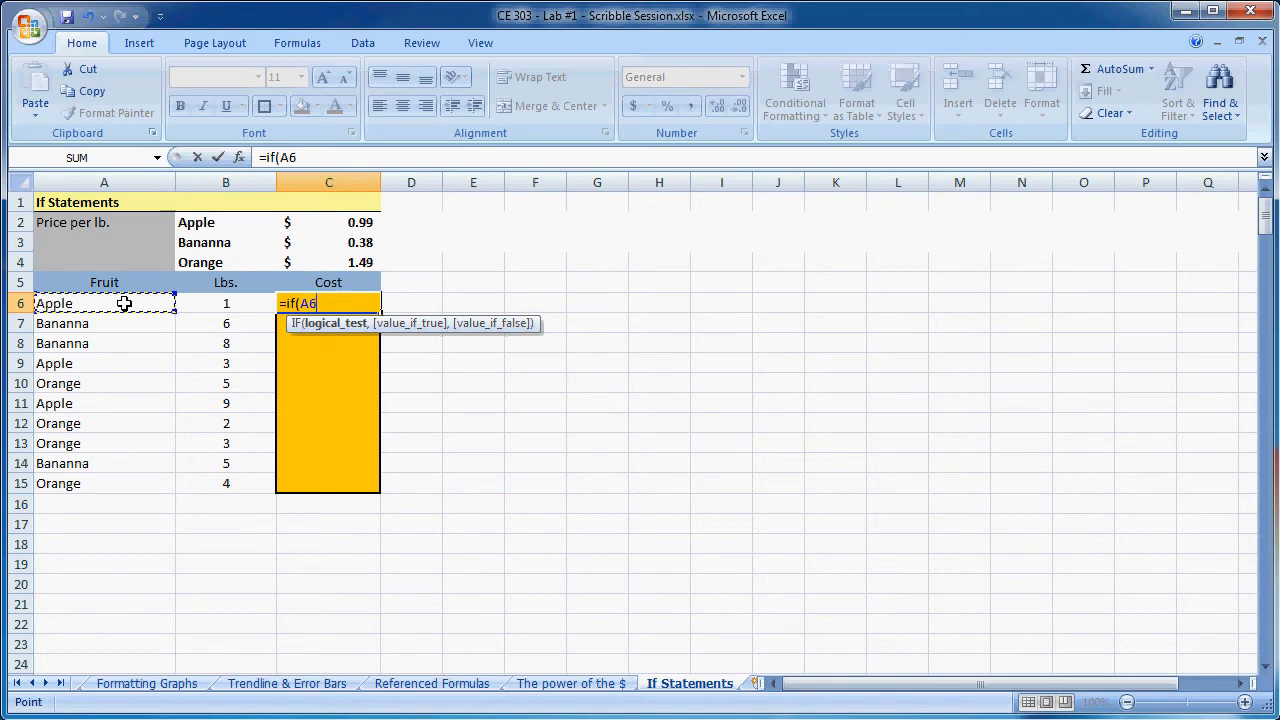
pyautogui.write('="Apple",')
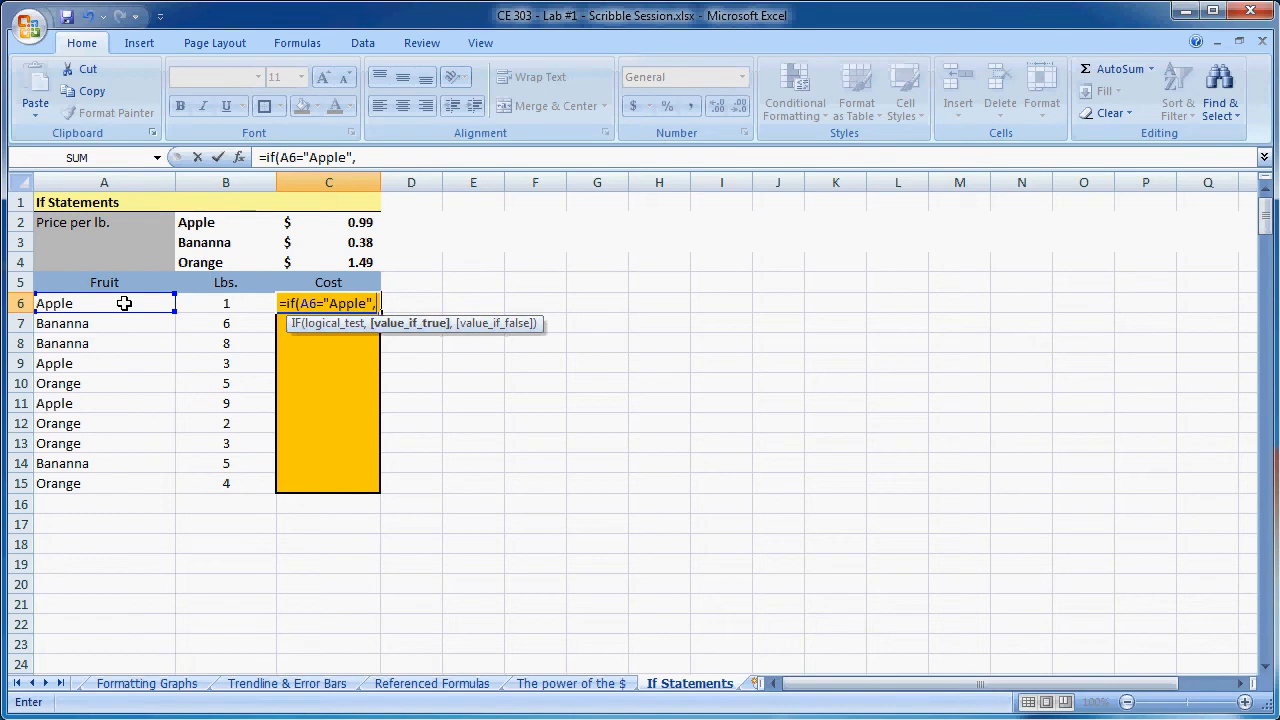
pyautogui.click(228, 304)
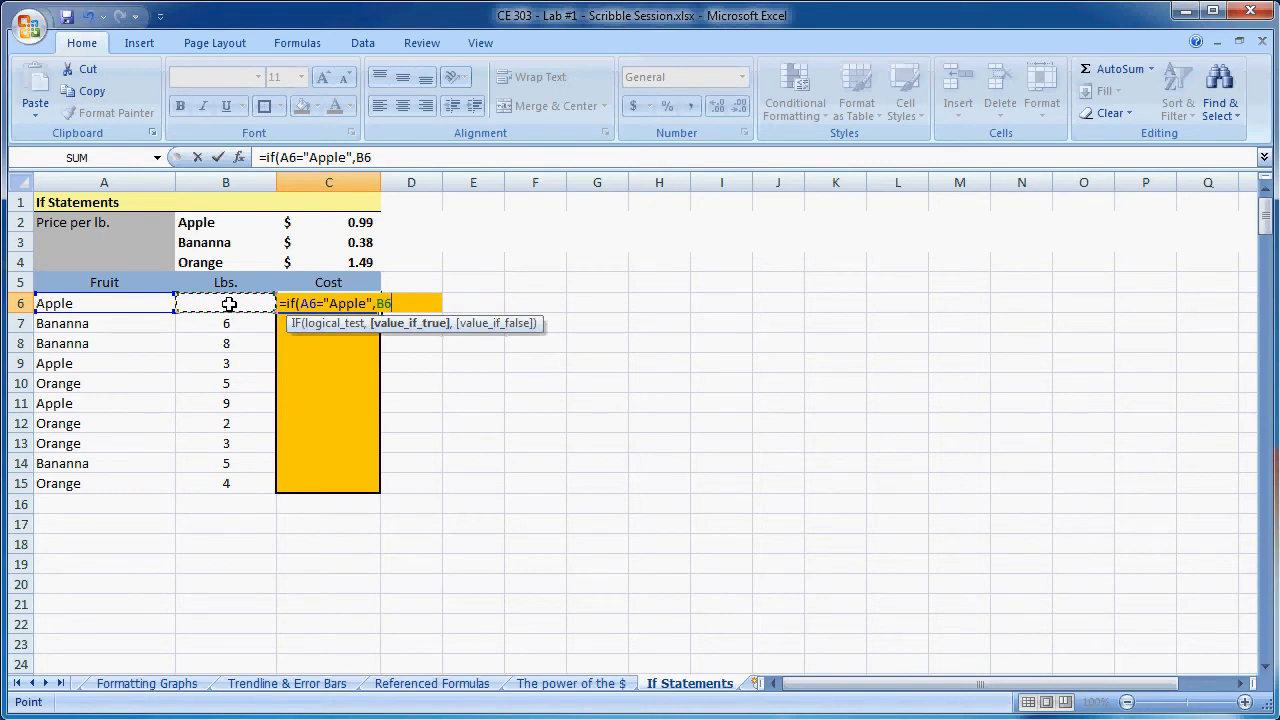
pyautogui.click(356, 222)
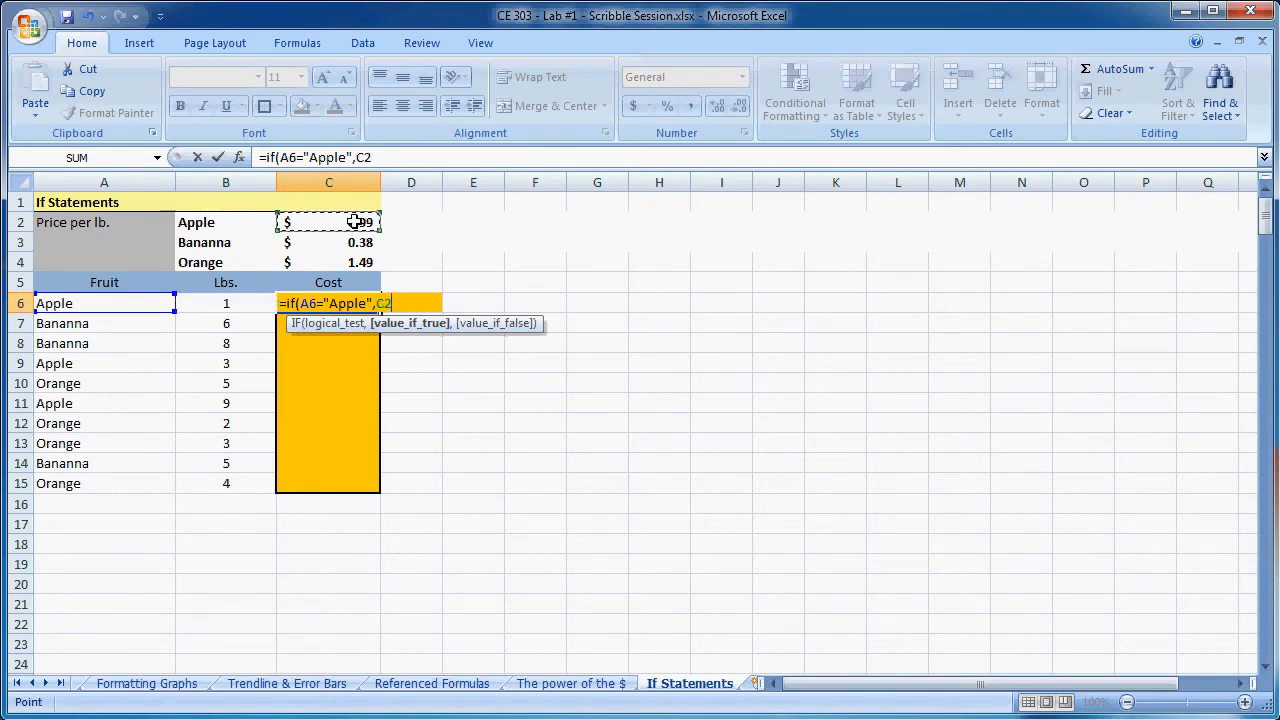
pyautogui.click(233, 303)
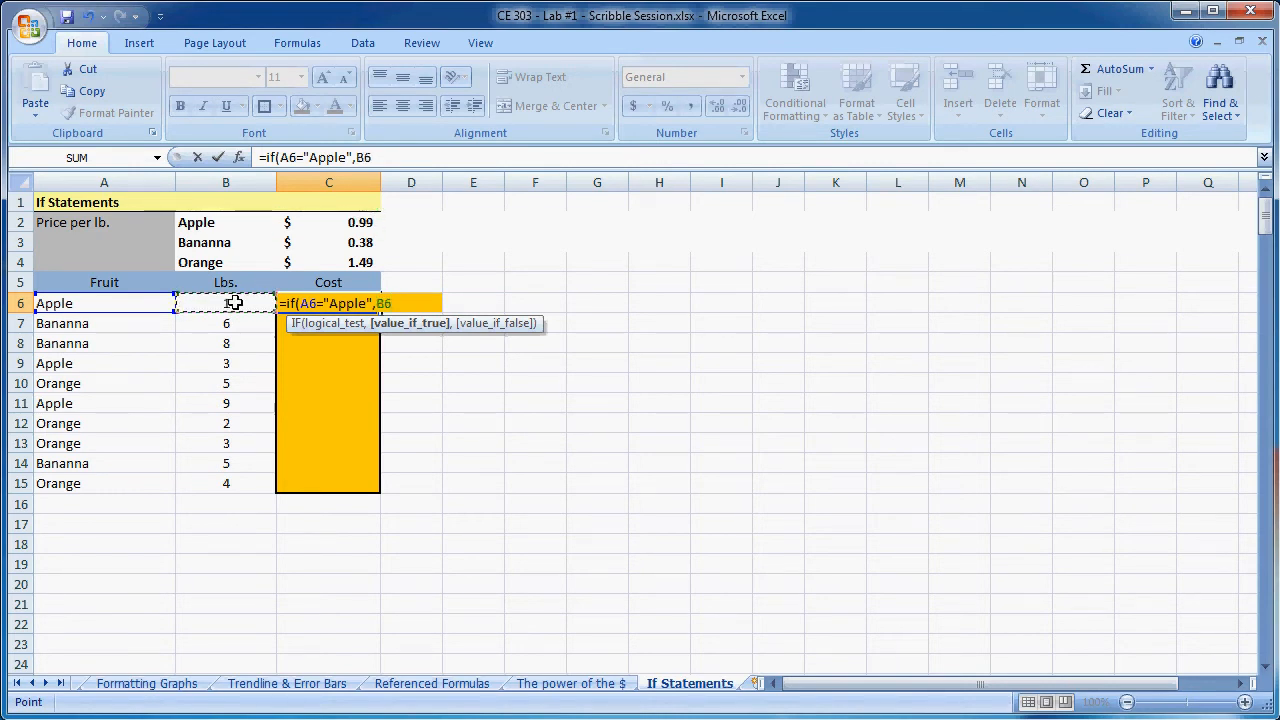
pyautogui.write('*')
pyautogui.click(342, 222)
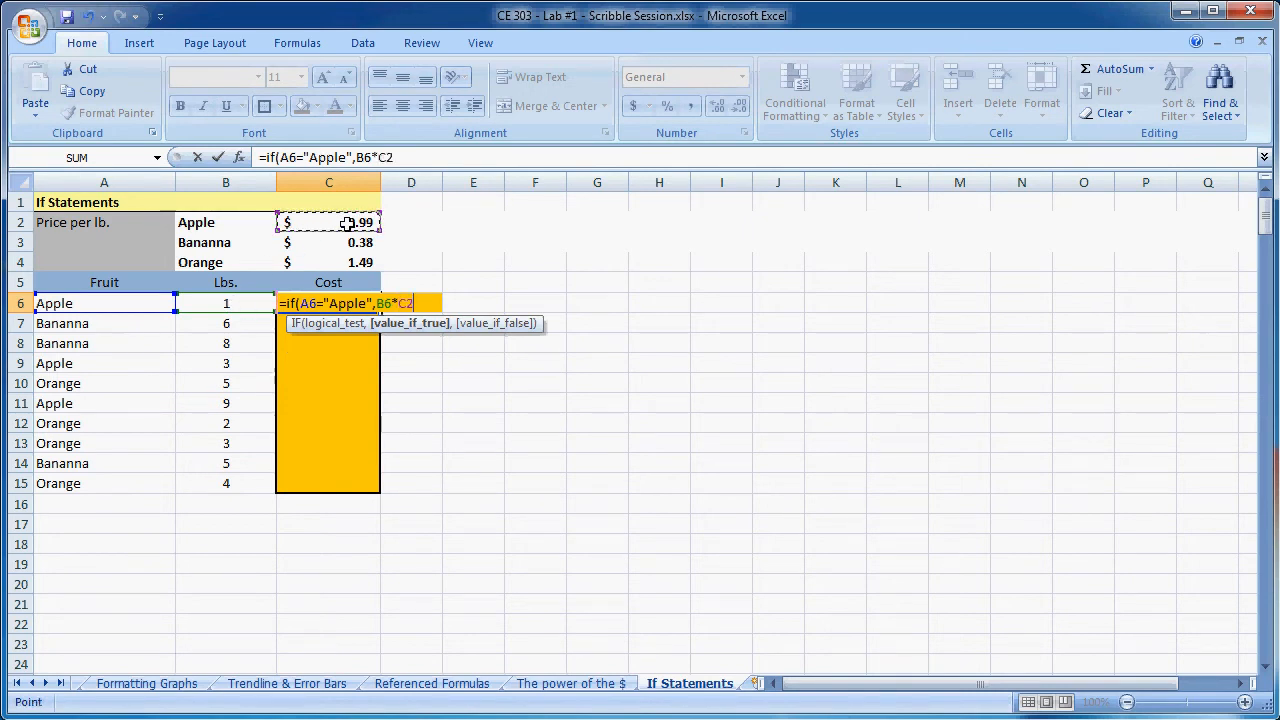
pyautogui.write(',')
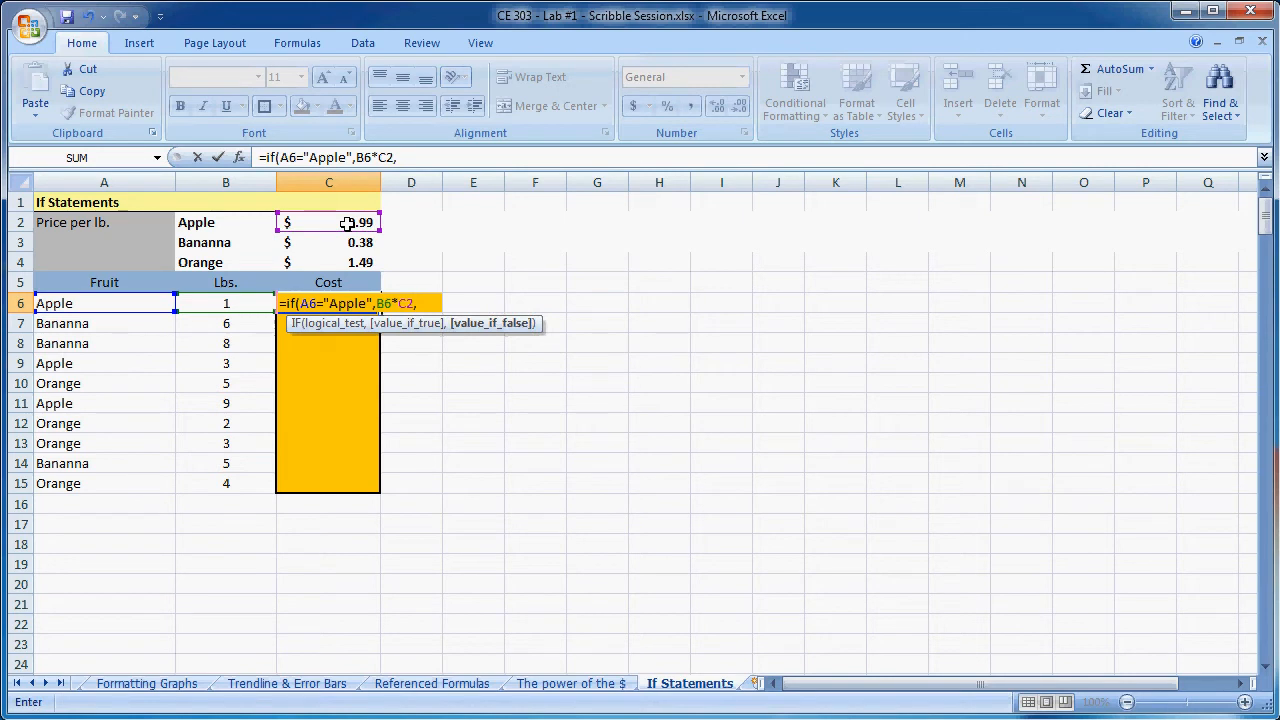
pyautogui.write('0)')
pyautogui.press('Return')
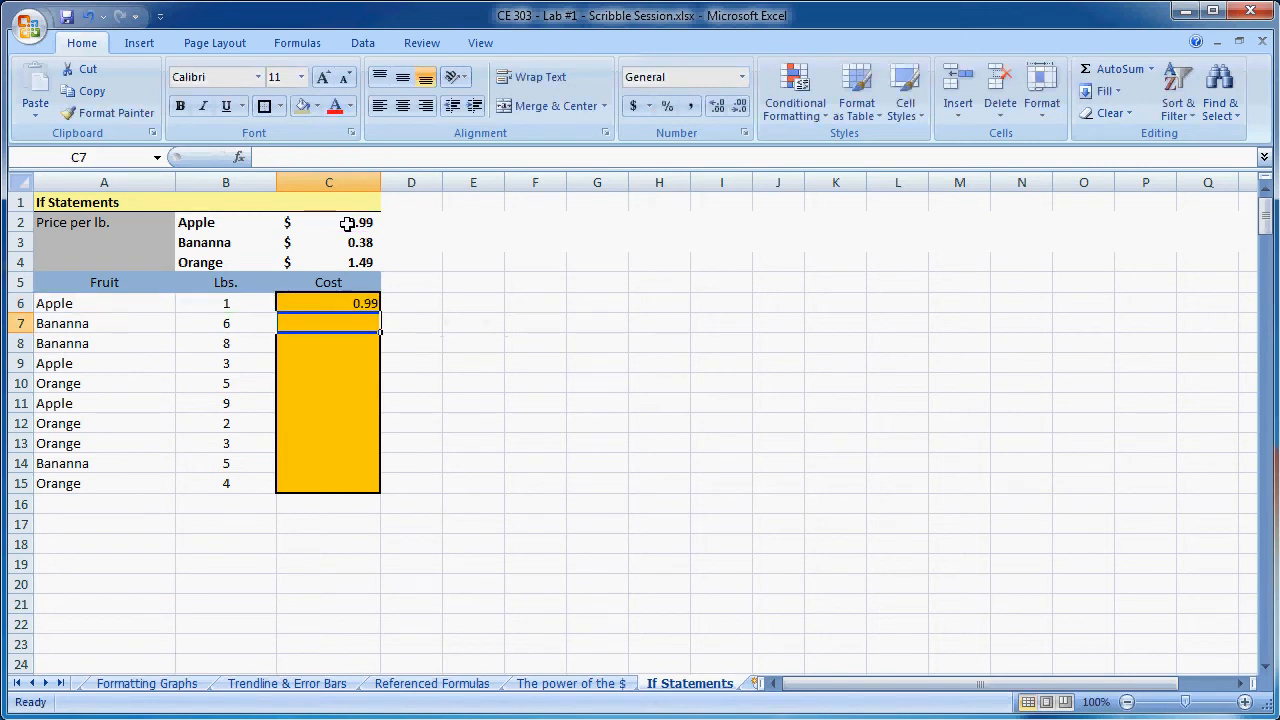
# Fill the C6 formula down the Cost column through C15.
pyautogui.click(350, 302)
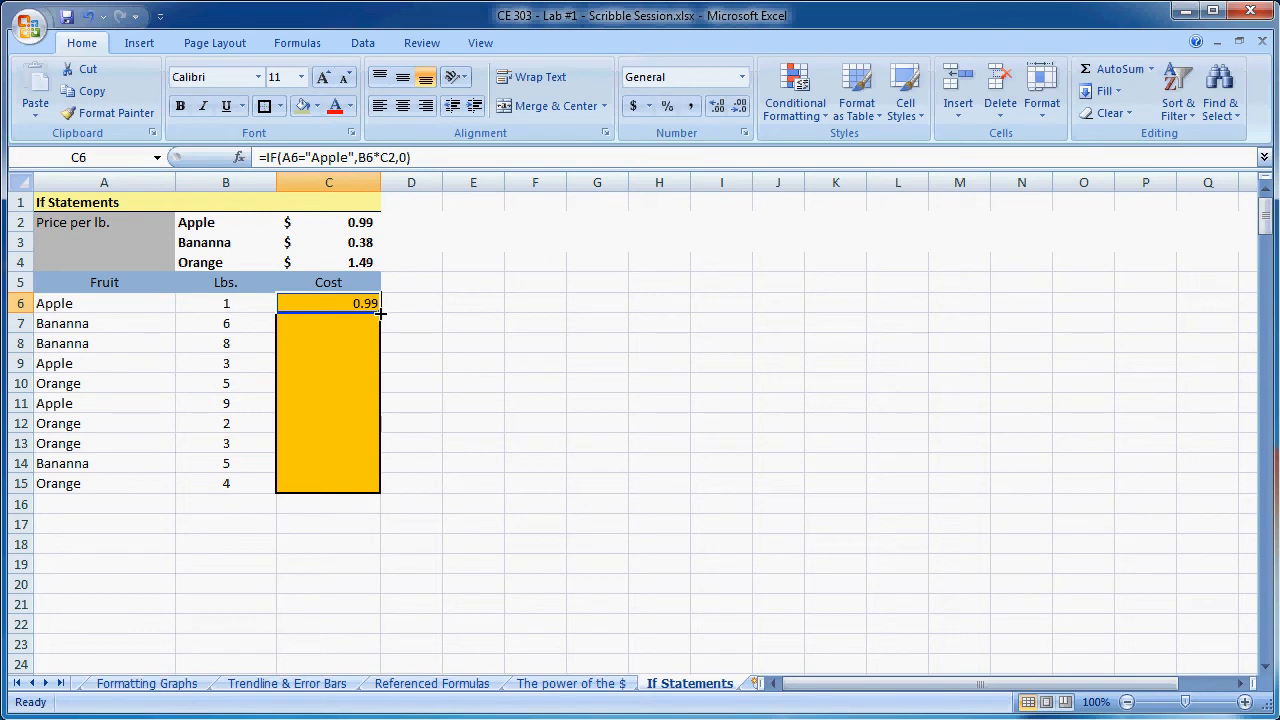
pyautogui.moveTo(380, 313); pyautogui.dragTo(381, 493)
pyautogui.click(494, 424)
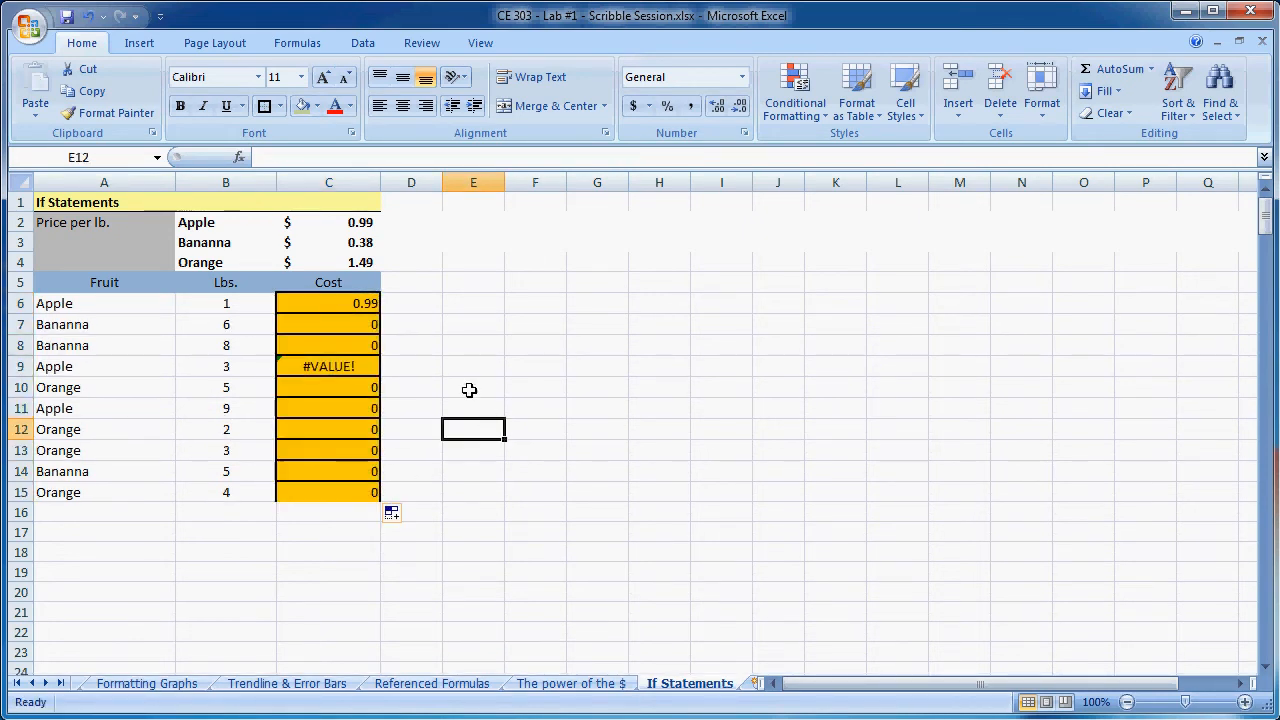
# Examine the cell references in the Cost formulas of C9, C6 and C8 to trace the error in row 9.
pyautogui.click(60, 367)
pyautogui.click(332, 370)
pyautogui.click(343, 304)
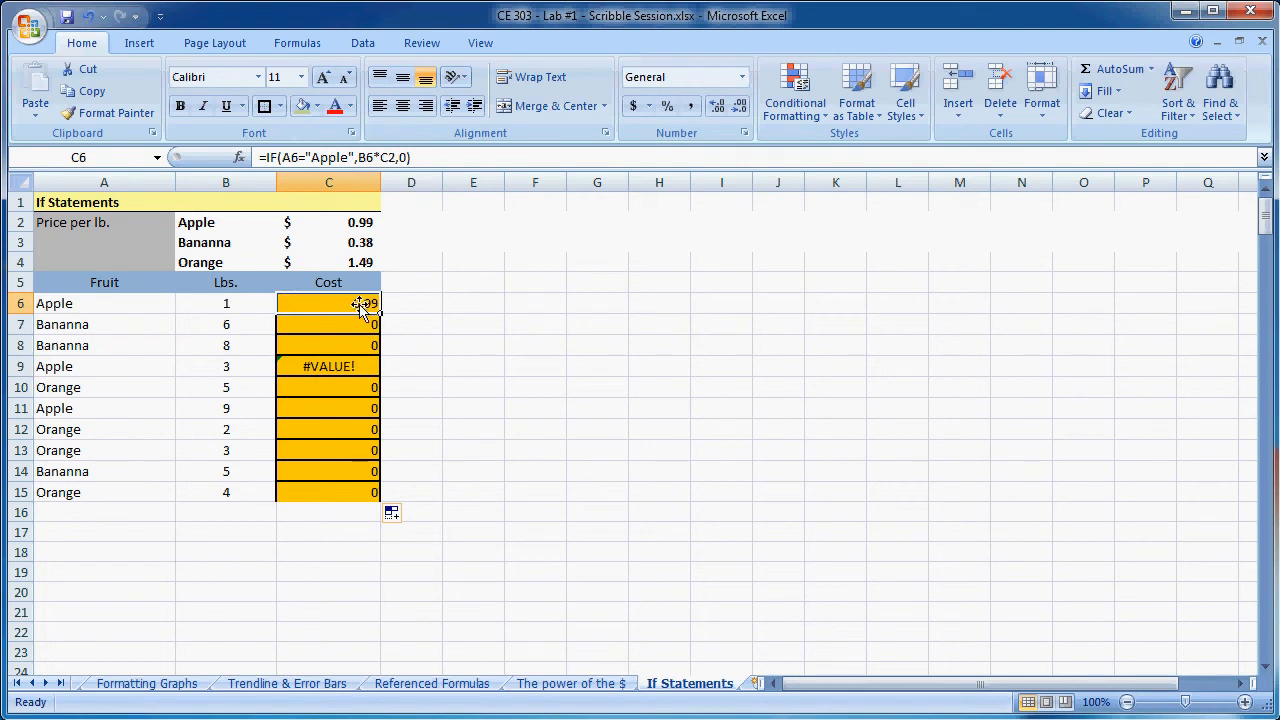
pyautogui.click(350, 158)
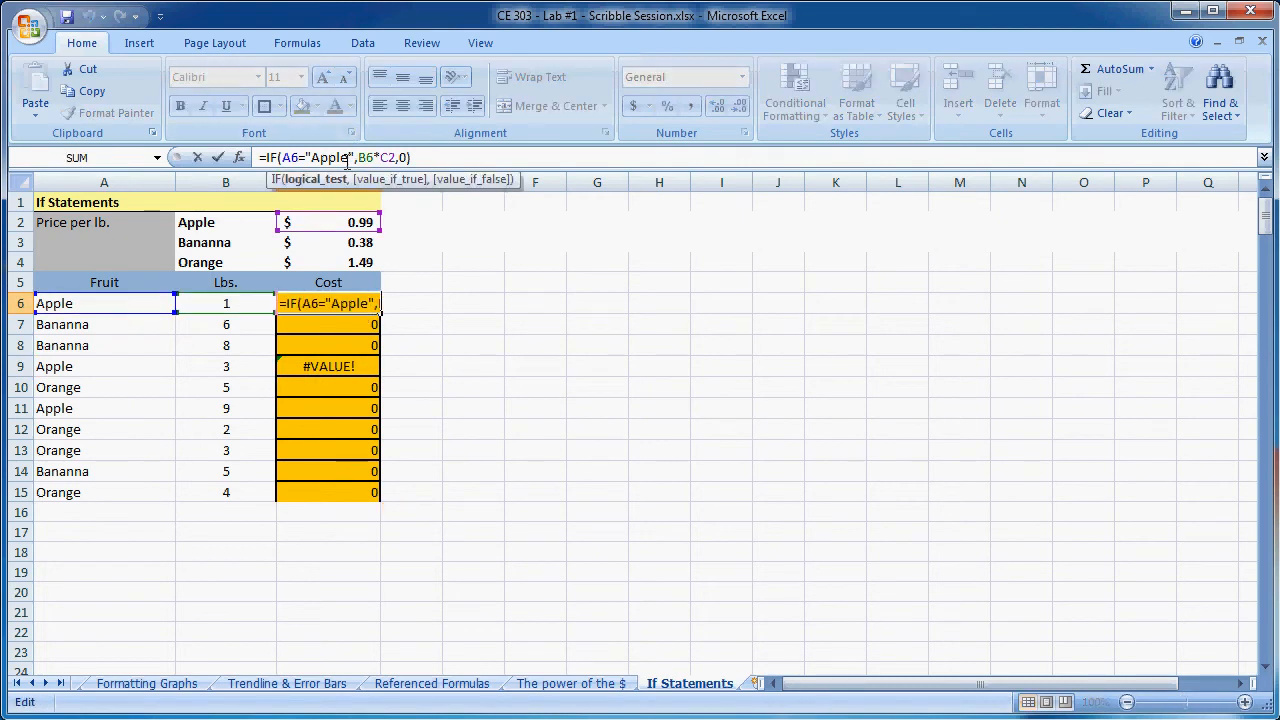
pyautogui.press('Escape')
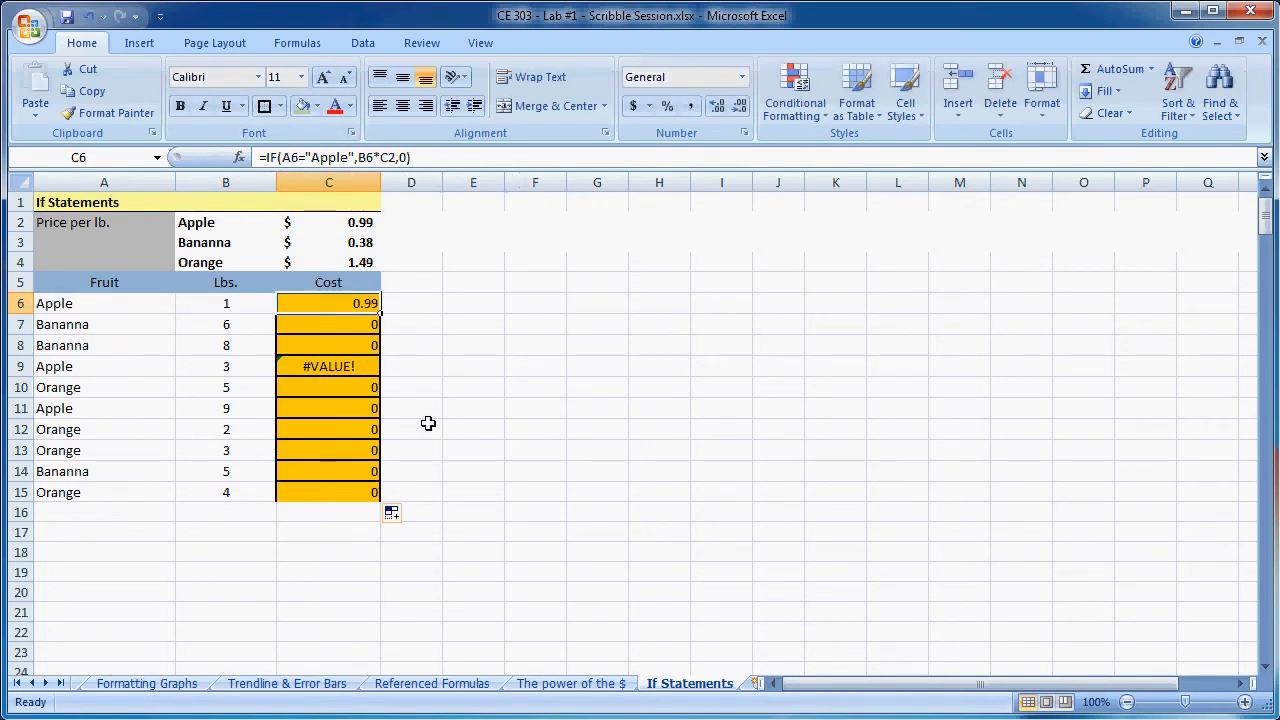
pyautogui.click(340, 363)
pyautogui.click(343, 340)
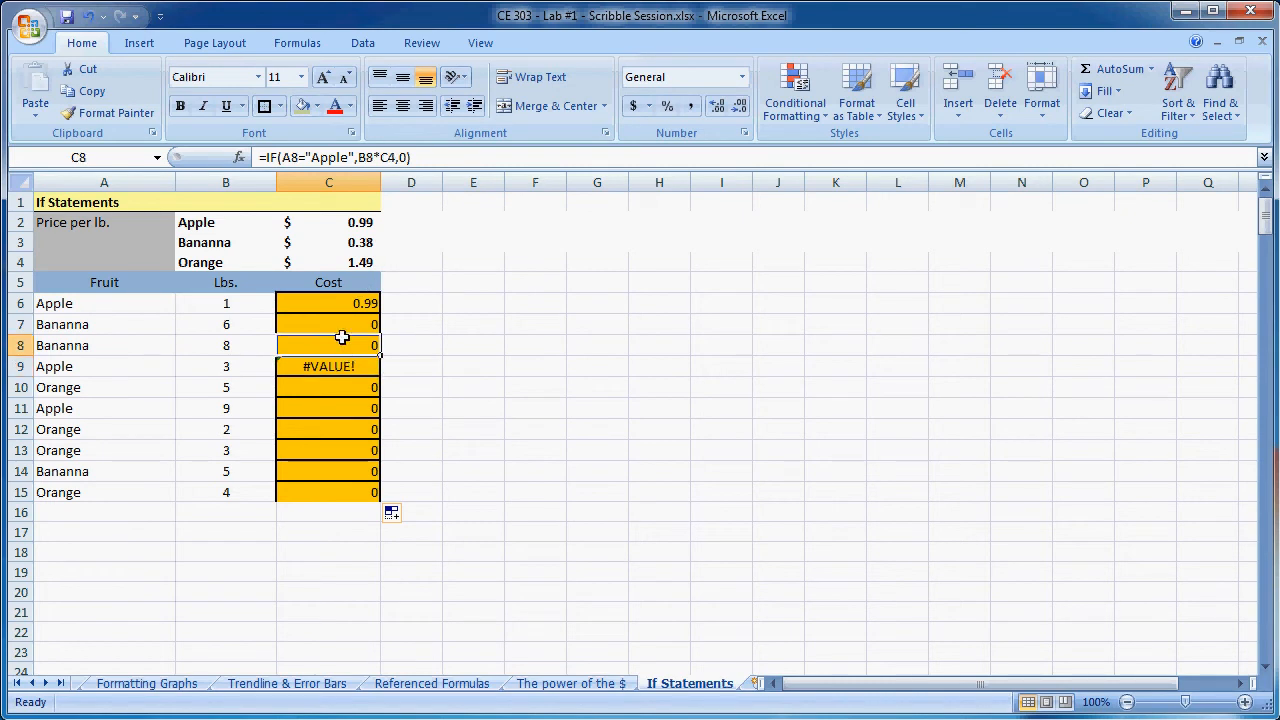
pyautogui.click(367, 157)
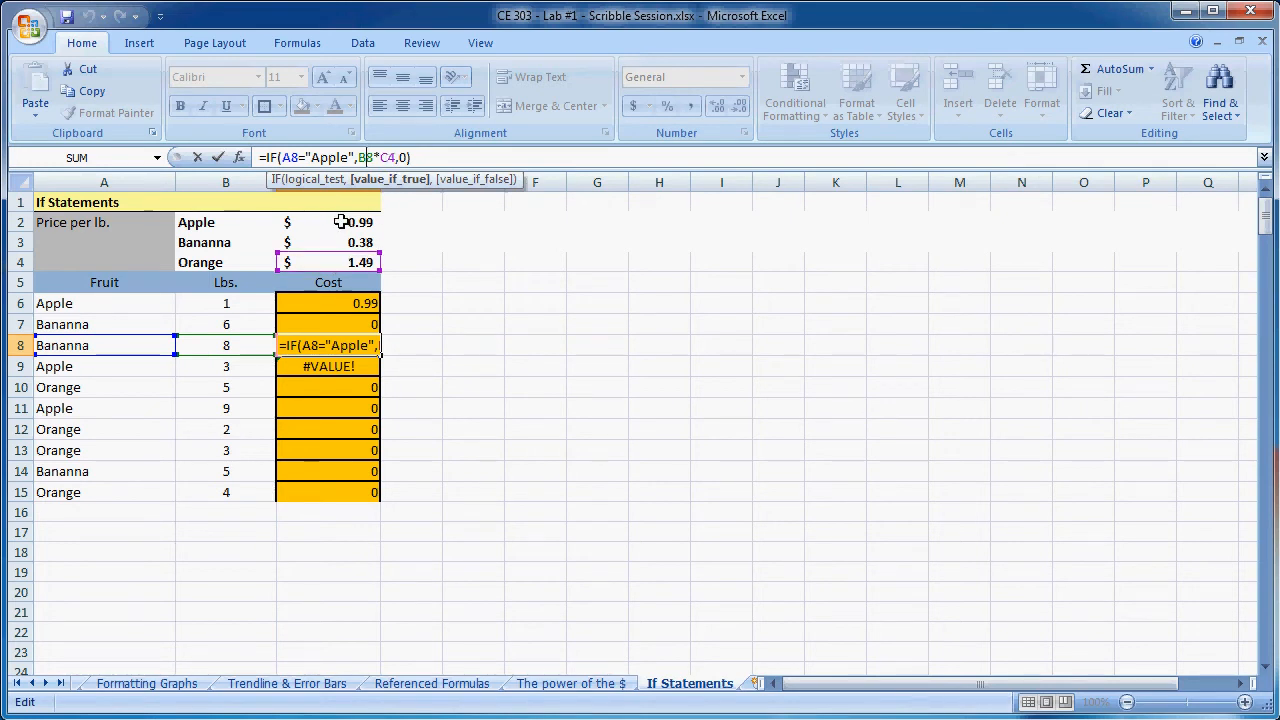
pyautogui.press('Escape')
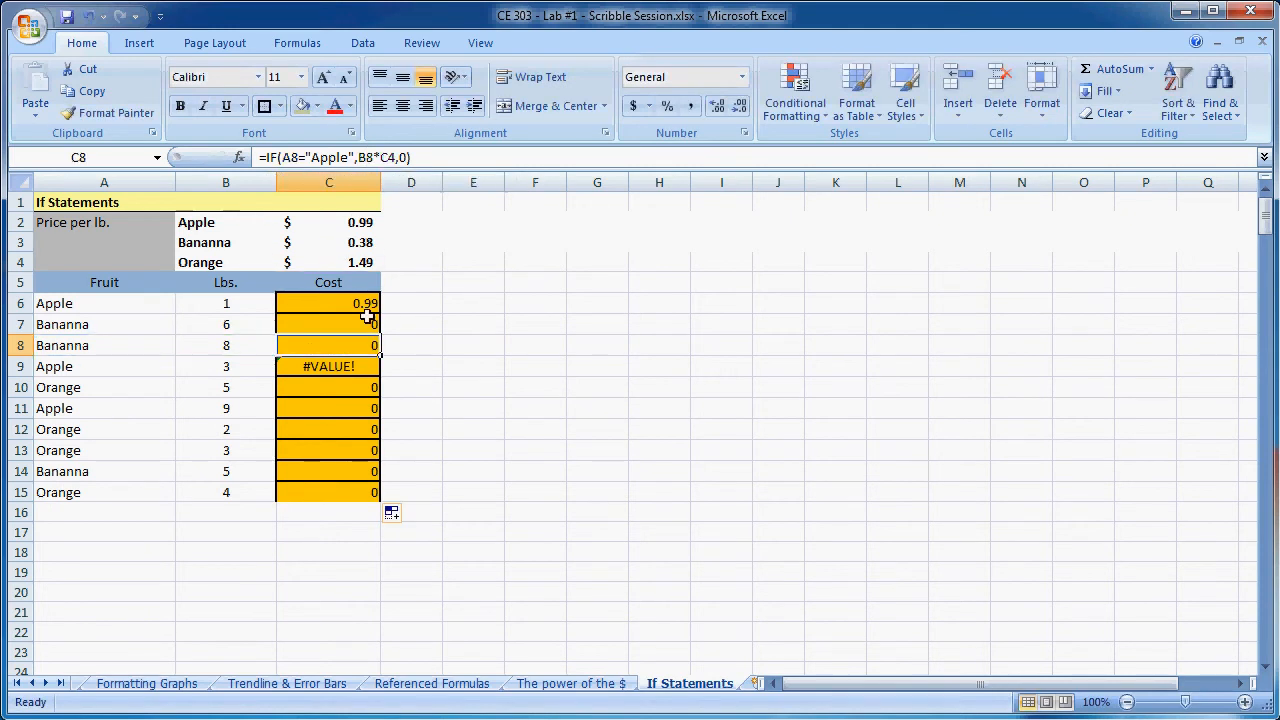
# Lock the row of the apple price reference in C6's formula by changing it to C$2.
pyautogui.click(356, 305)
pyautogui.click(359, 158)
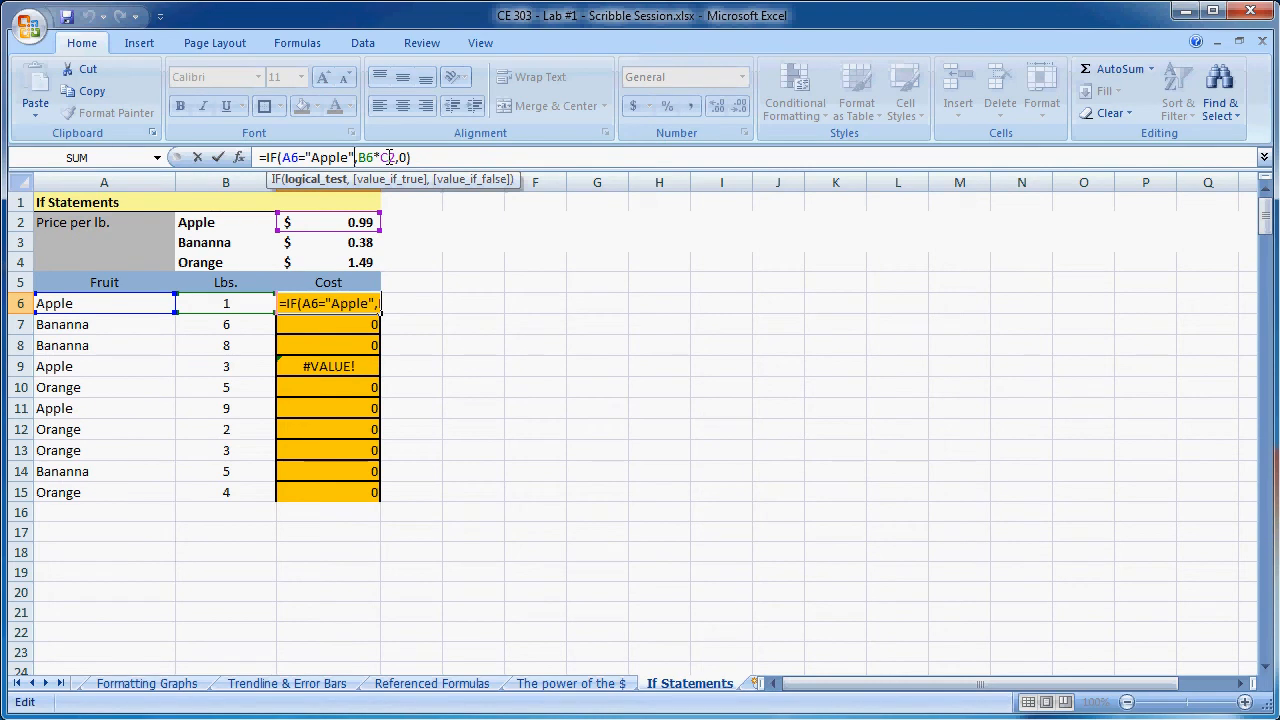
pyautogui.click(388, 157)
pyautogui.write('$')
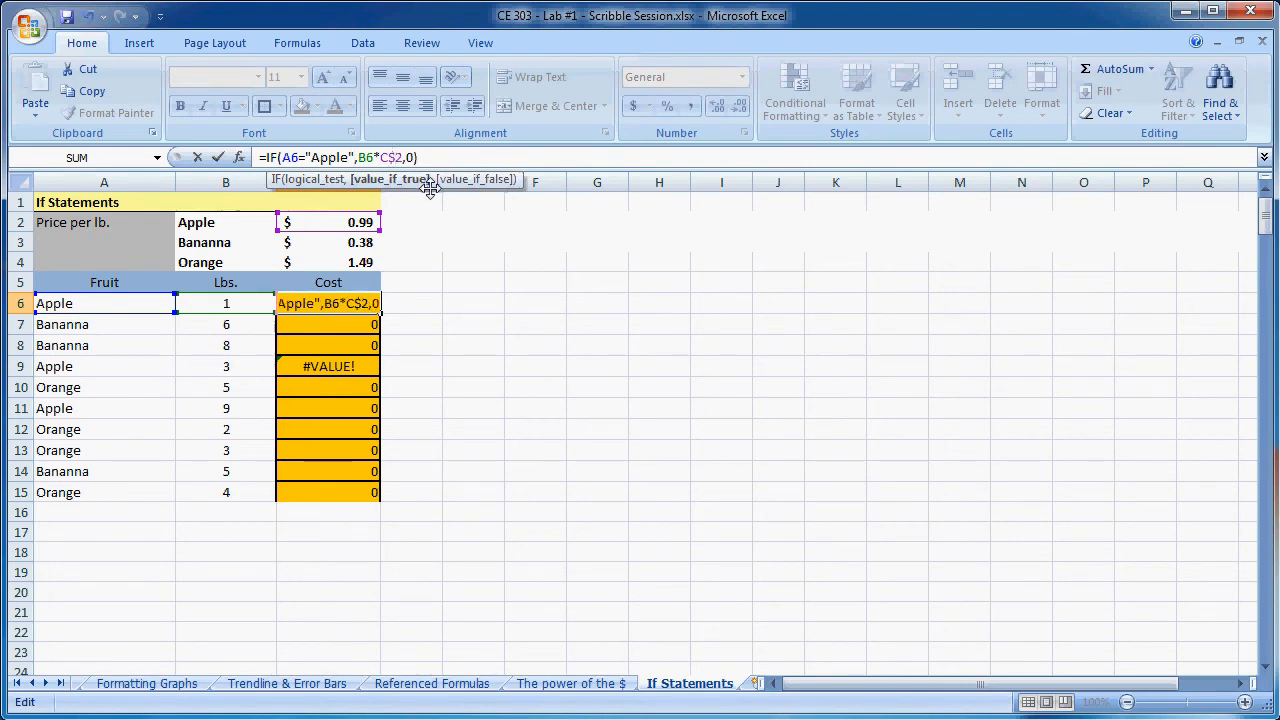
pyautogui.press('Return')
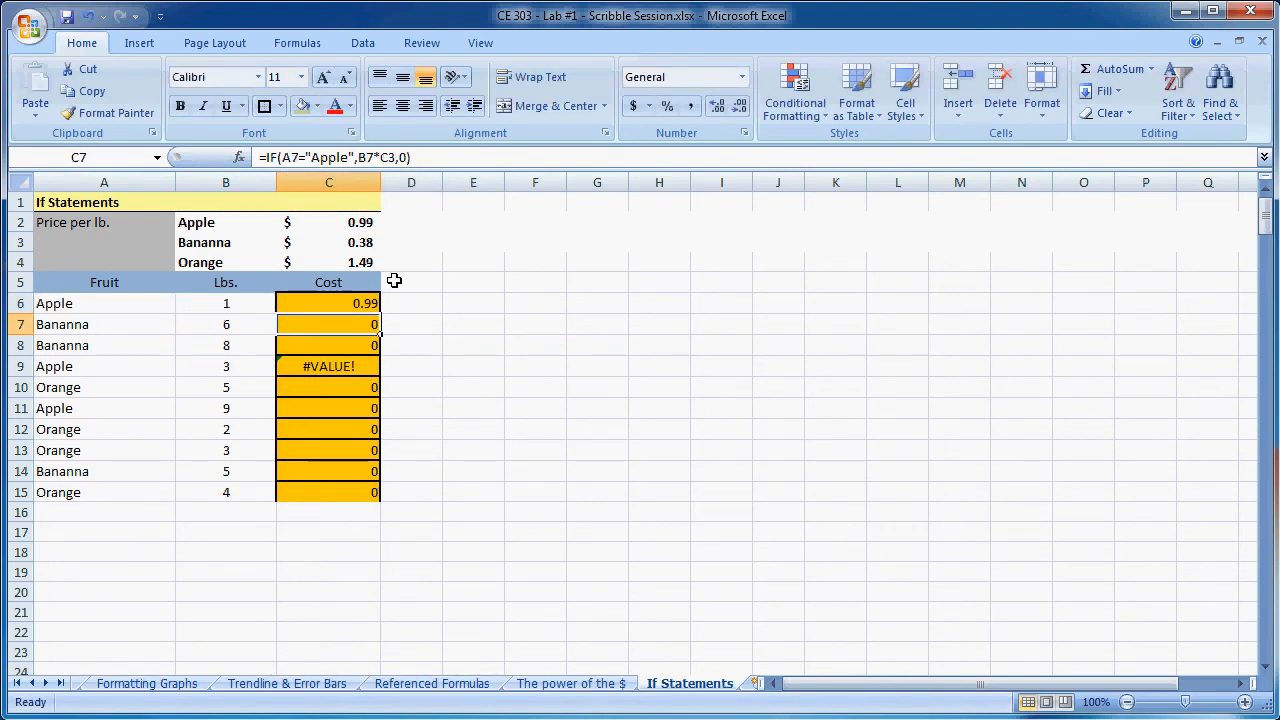
# Copy the corrected C6 formula with the locked price row down through C15.
pyautogui.click(345, 305)
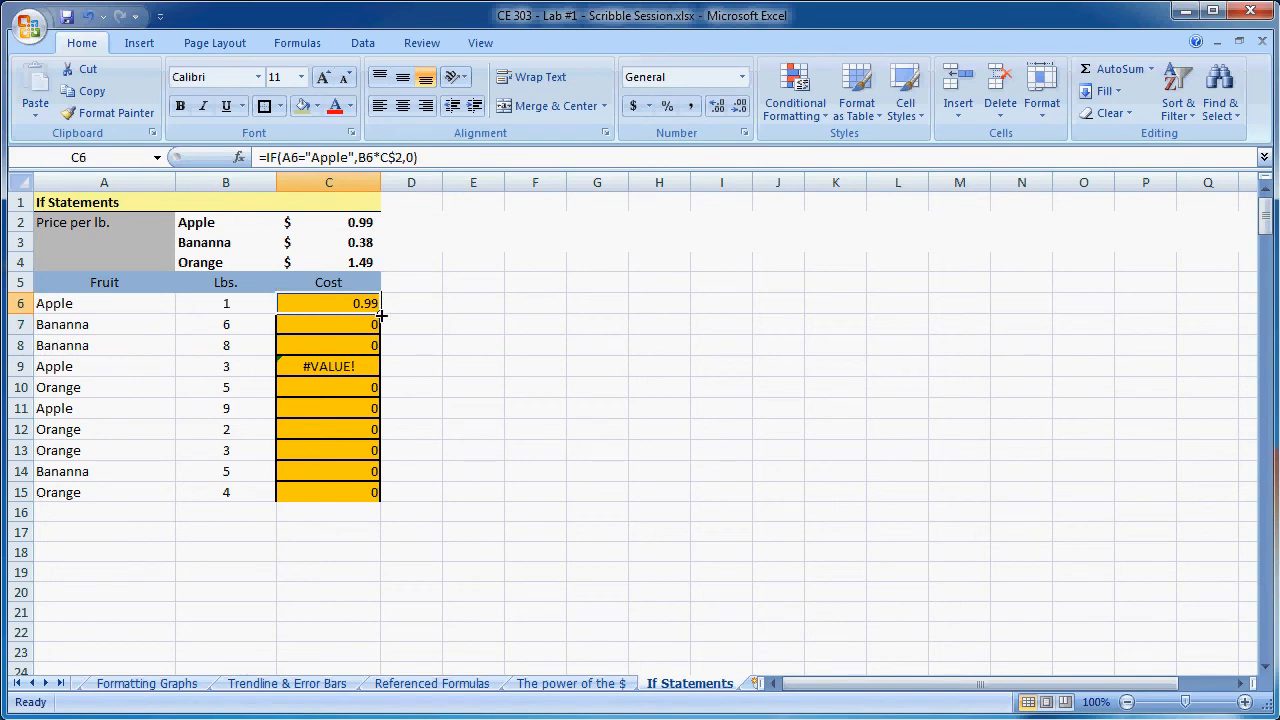
pyautogui.moveTo(380, 312); pyautogui.dragTo(381, 502)
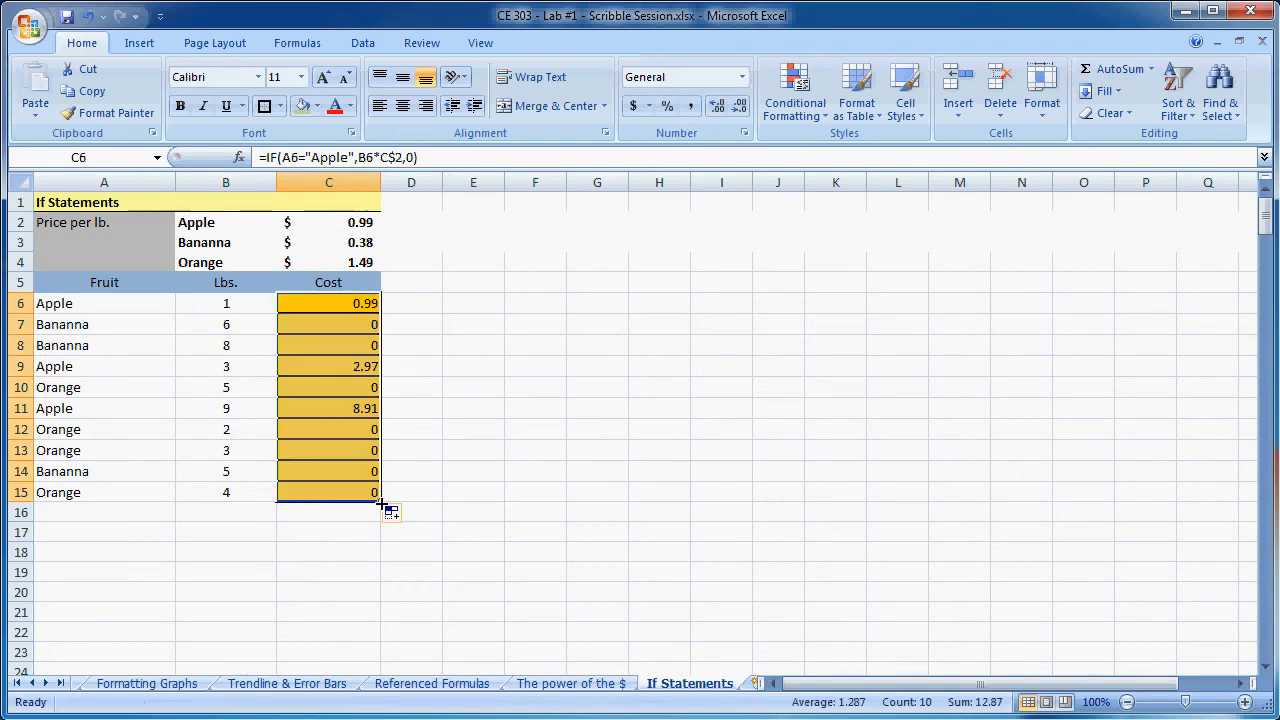
pyautogui.click(477, 455)
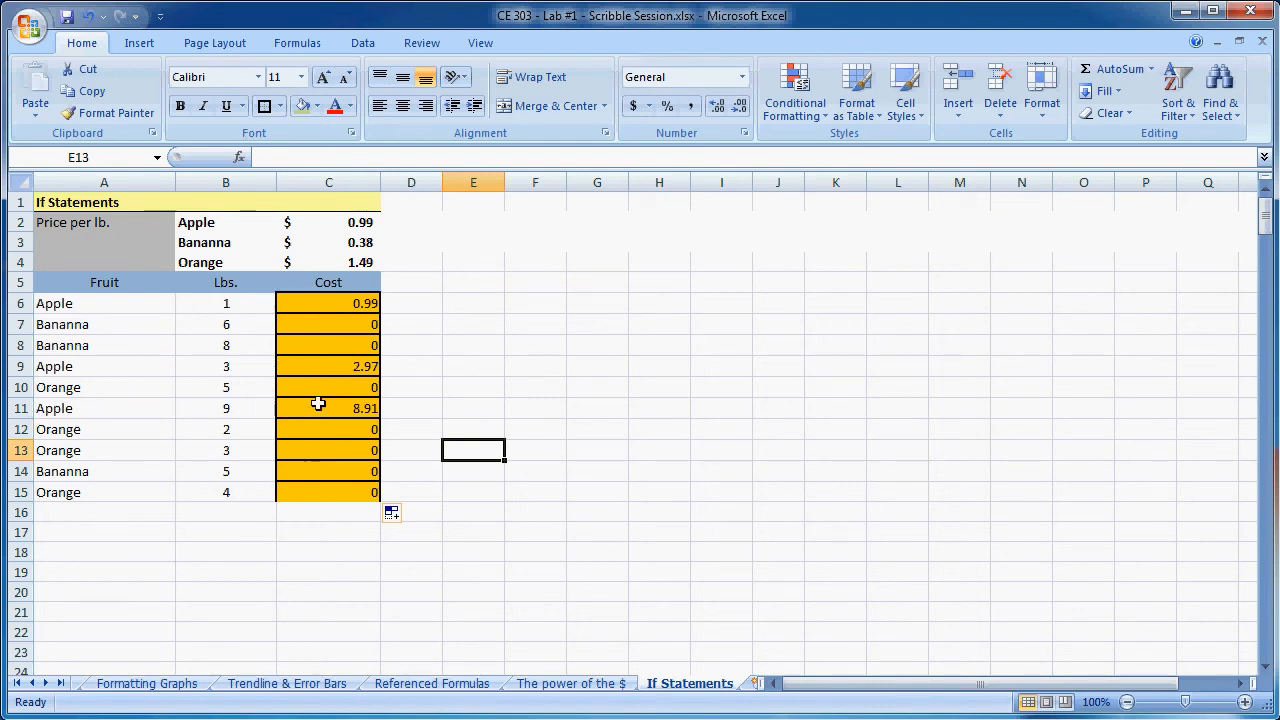
pyautogui.click(517, 361)
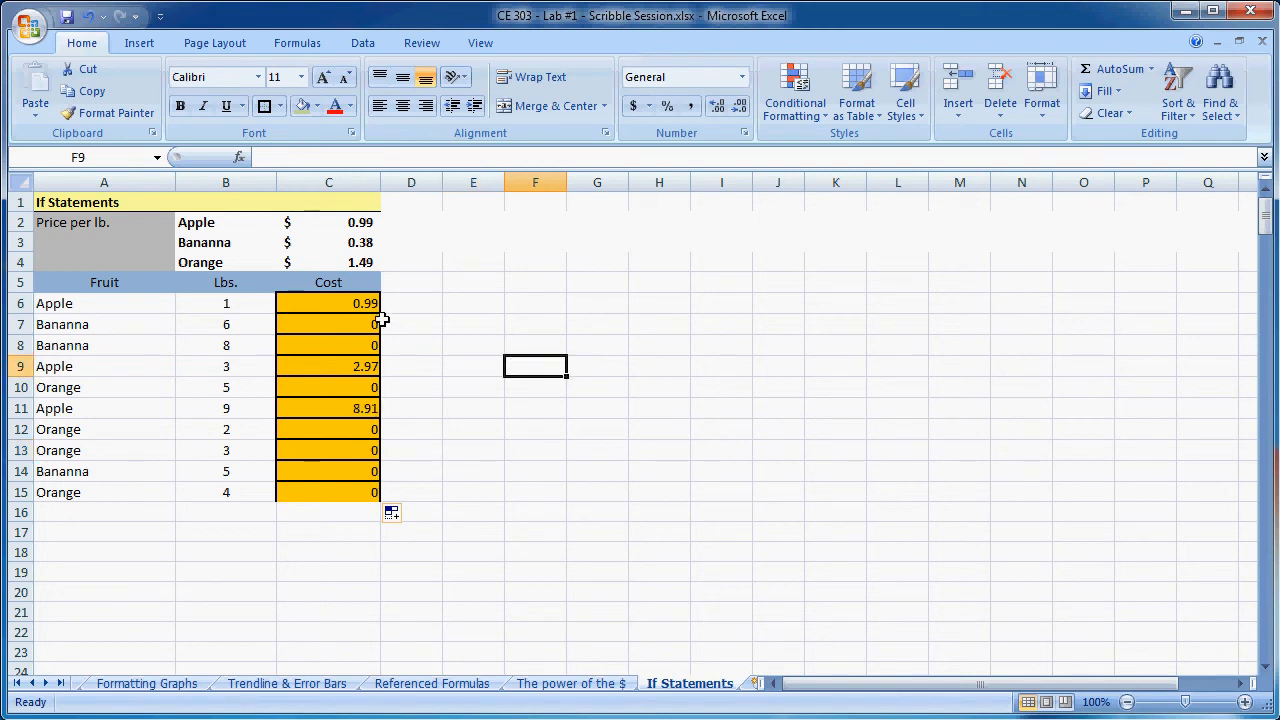
# Replace the 0 in C6's formula with a nested IF that tests whether A6="Bananna".
pyautogui.click(361, 303)
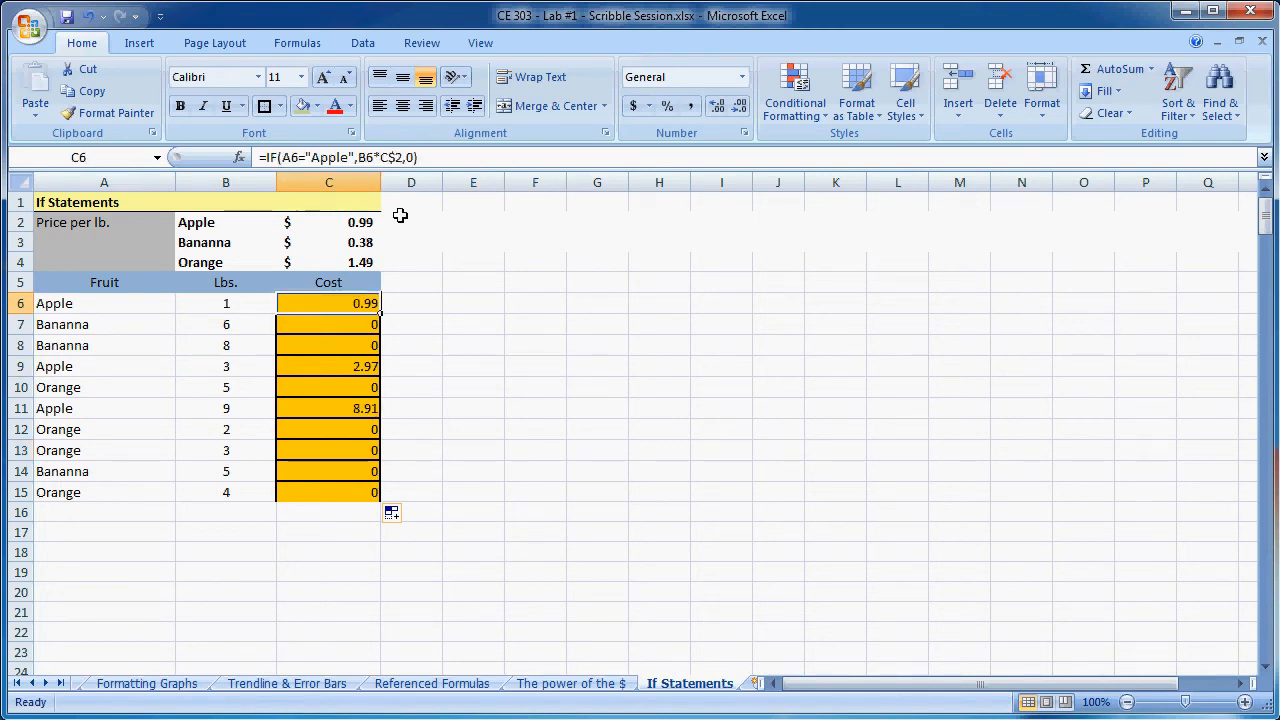
pyautogui.click(412, 157)
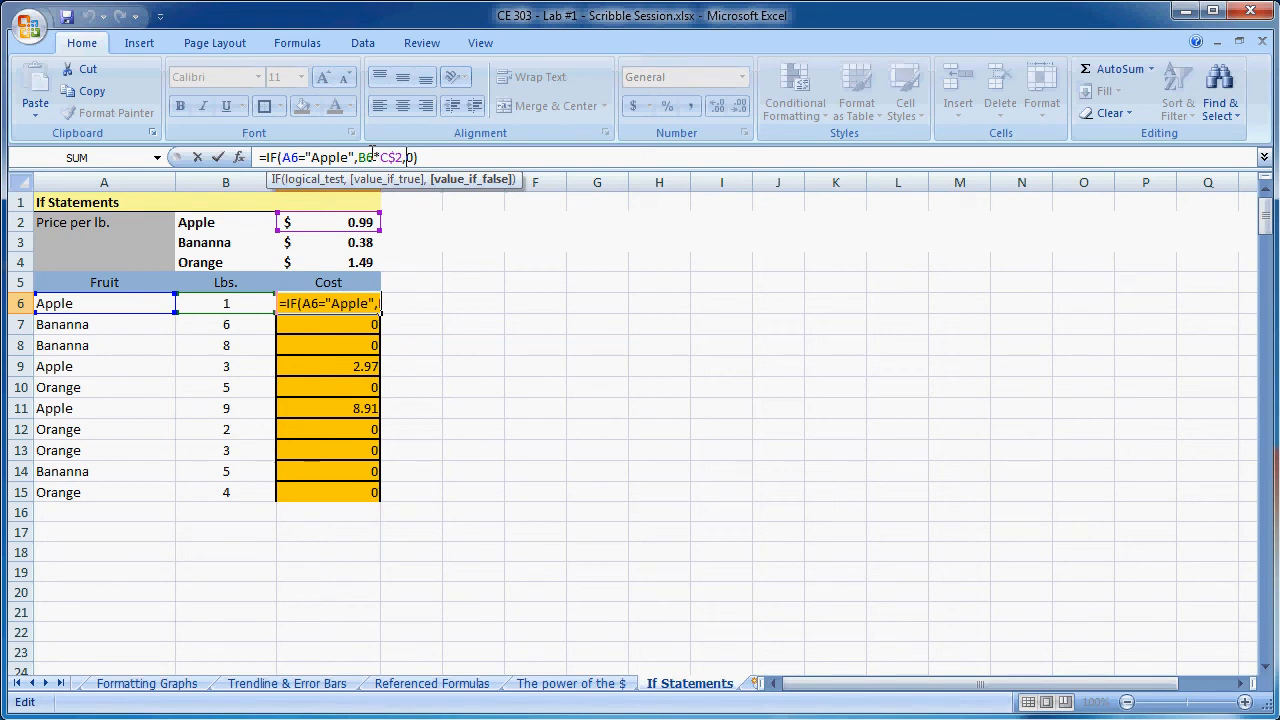
pyautogui.press('Right')
pyautogui.press('BackSpace')
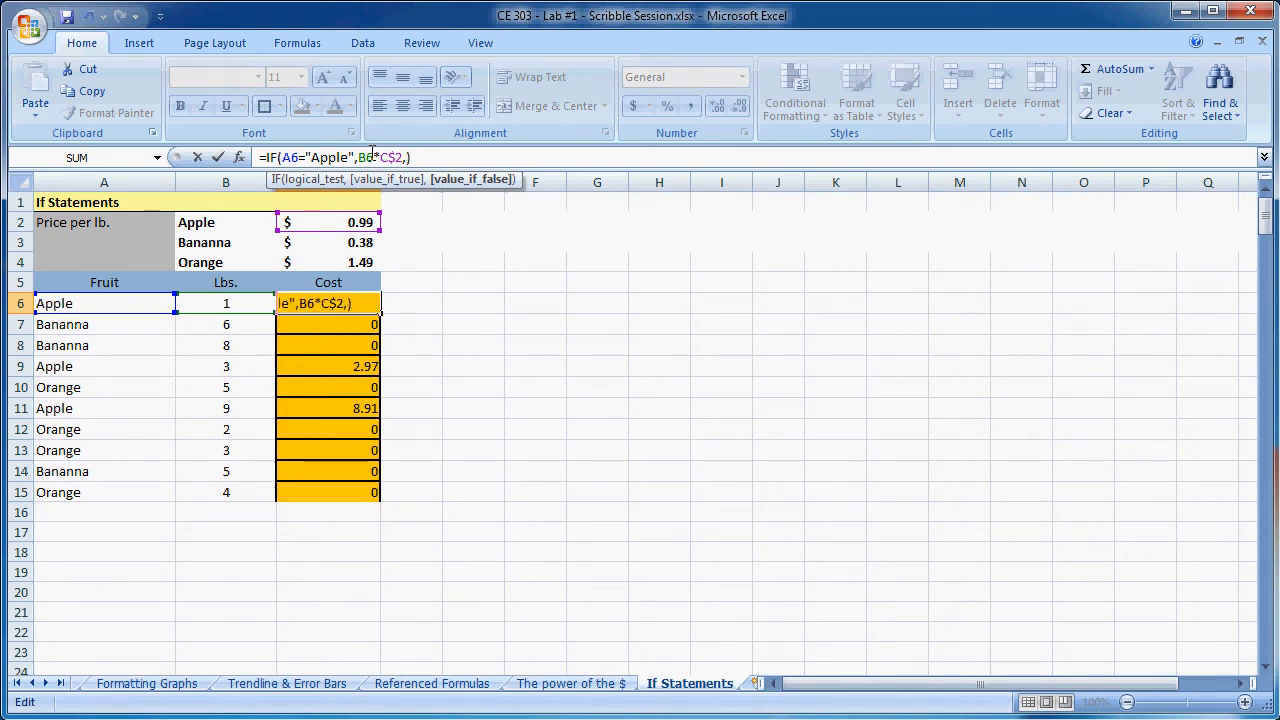
pyautogui.write('if(')
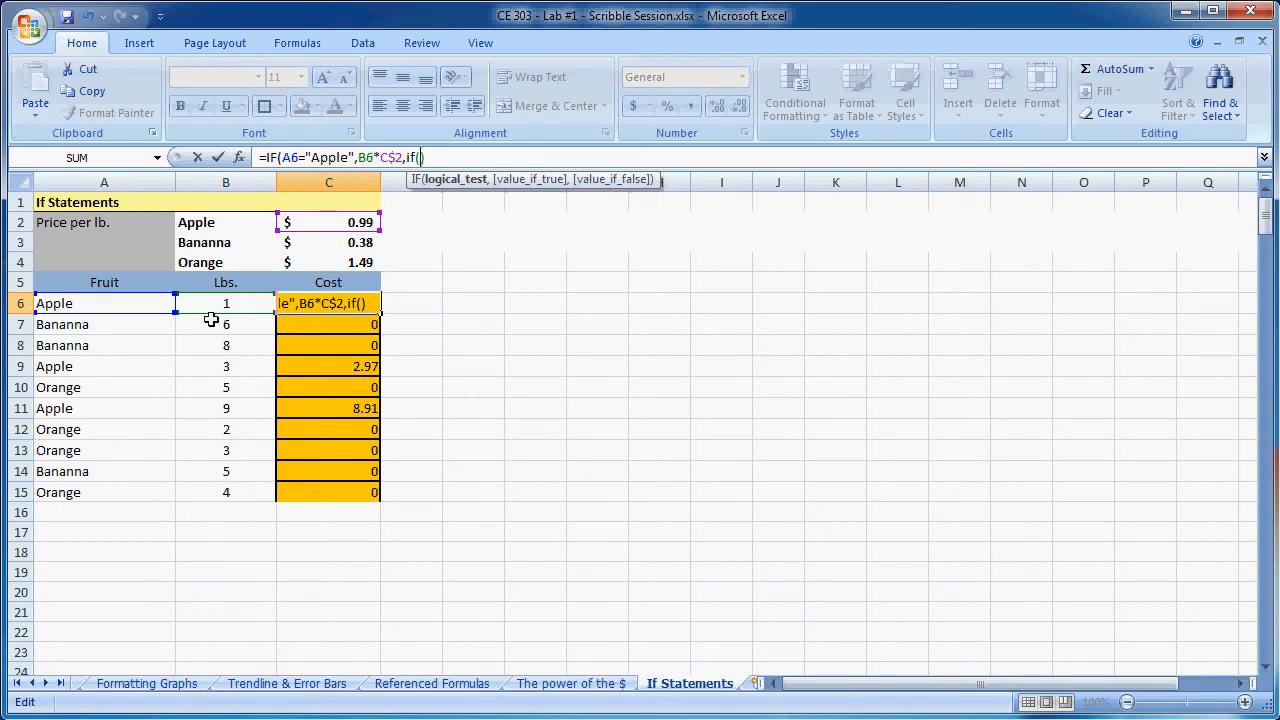
pyautogui.click(136, 304)
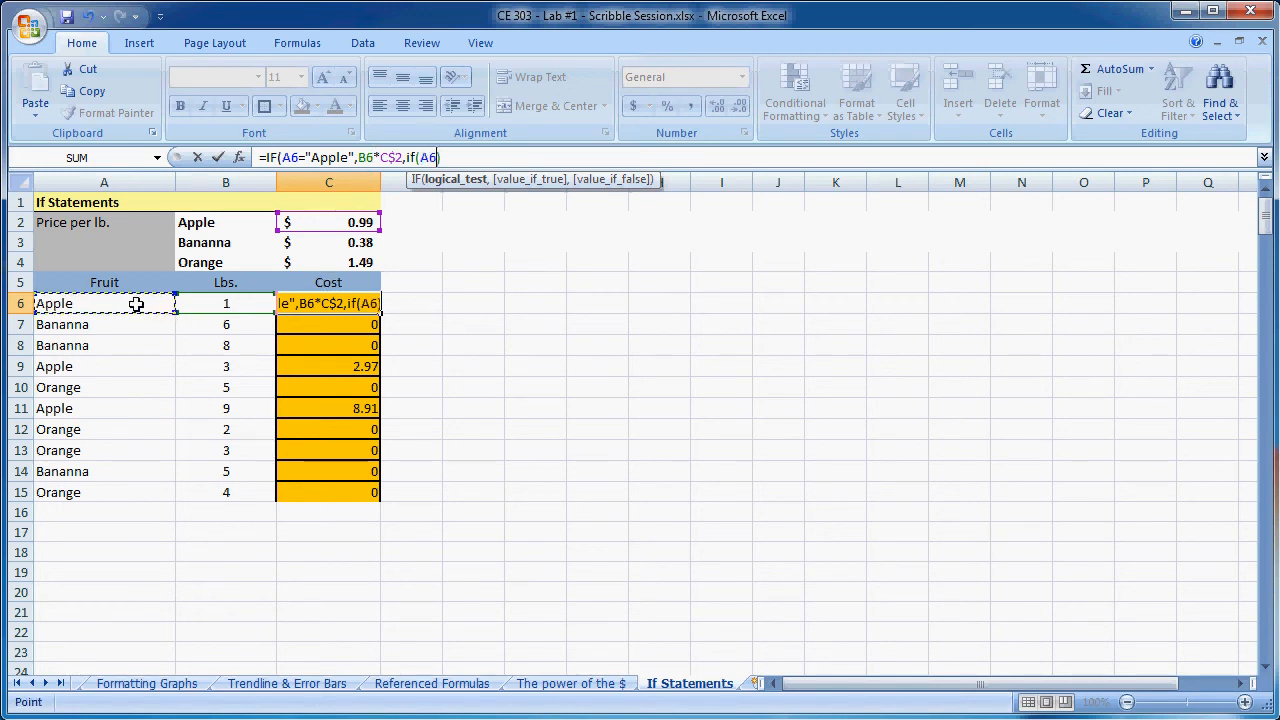
pyautogui.write(',')
pyautogui.press('BackSpace')
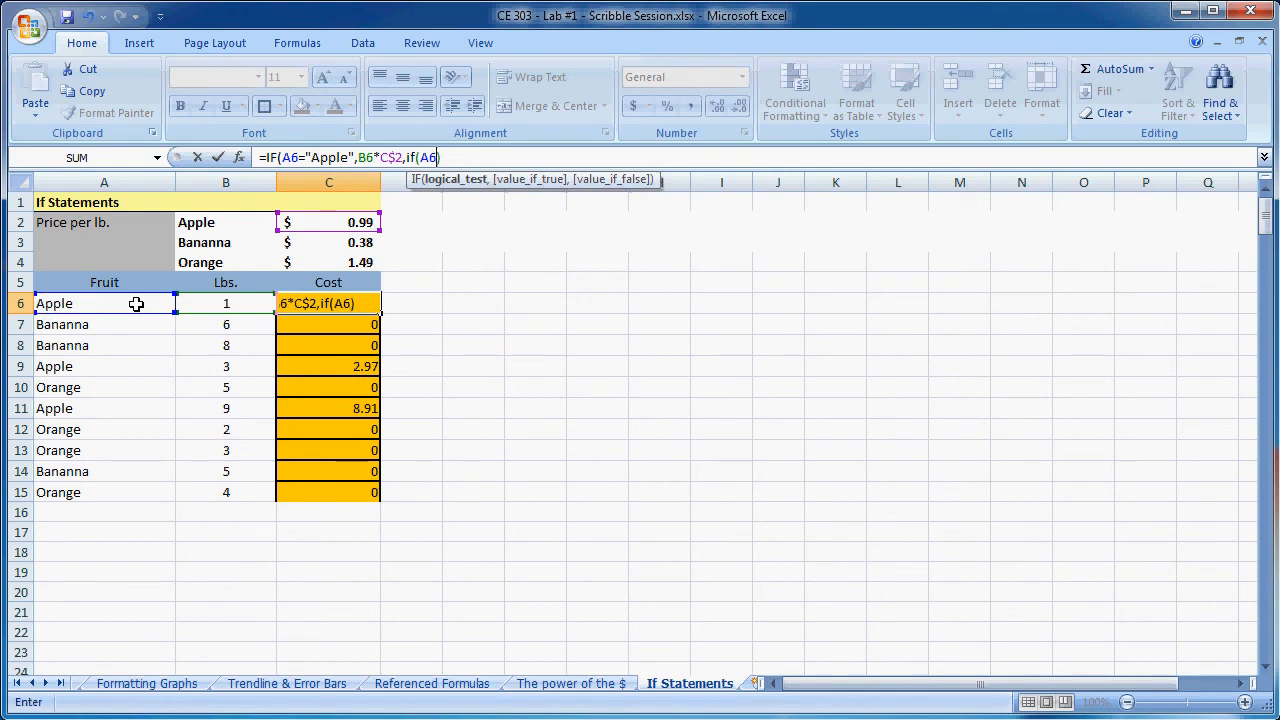
pyautogui.write('="Bananna"')
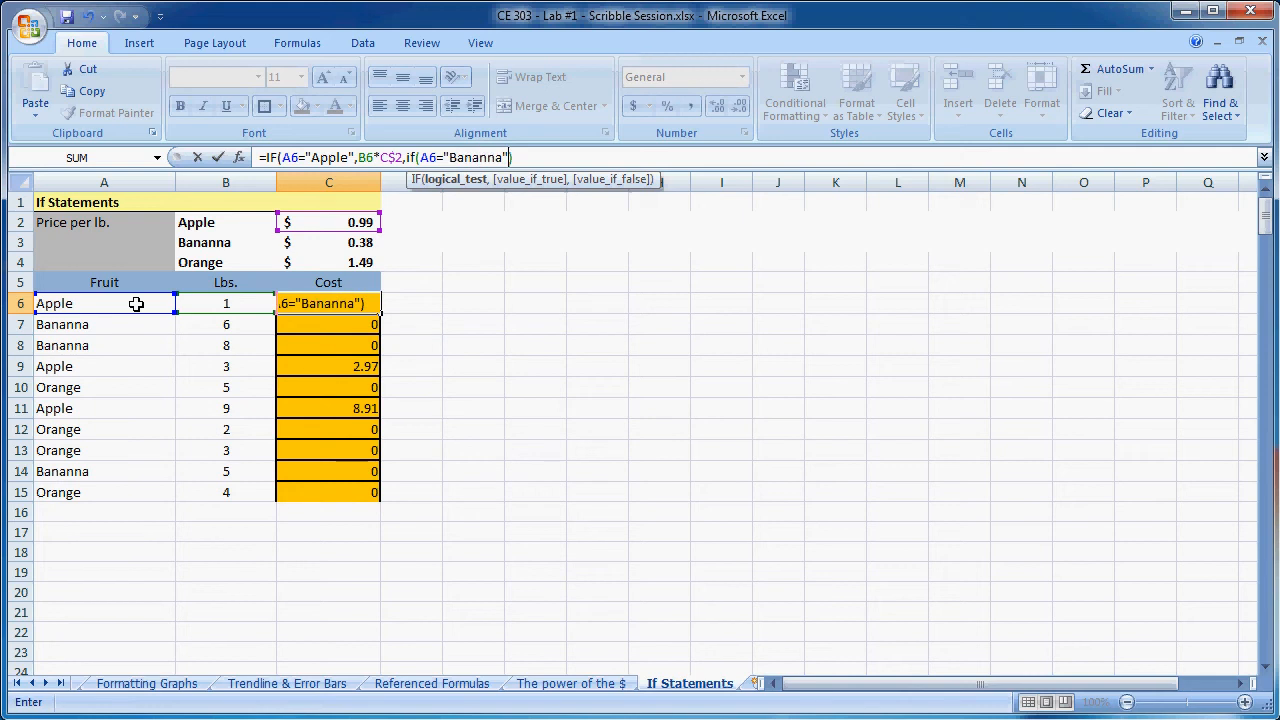
# Set the nested IF's value-if-true in C6 to B6*C$3, locking the row of the banana price.
pyautogui.write(',')
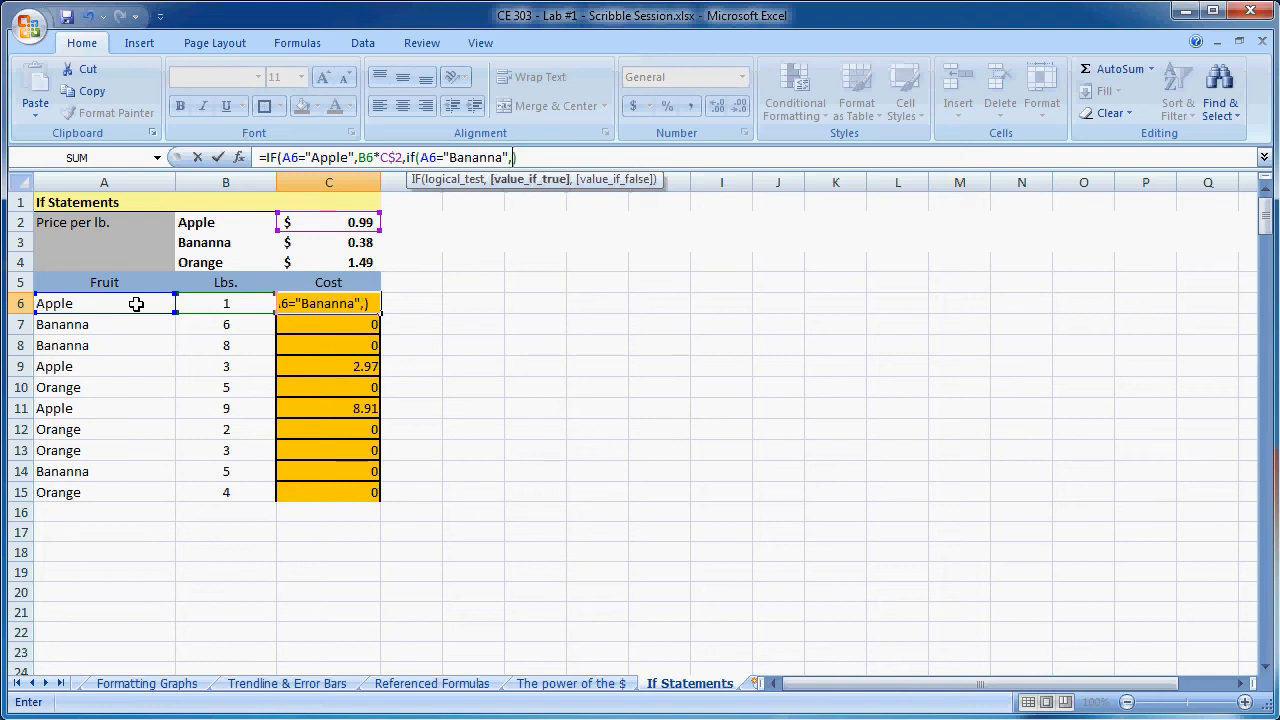
pyautogui.click(221, 305)
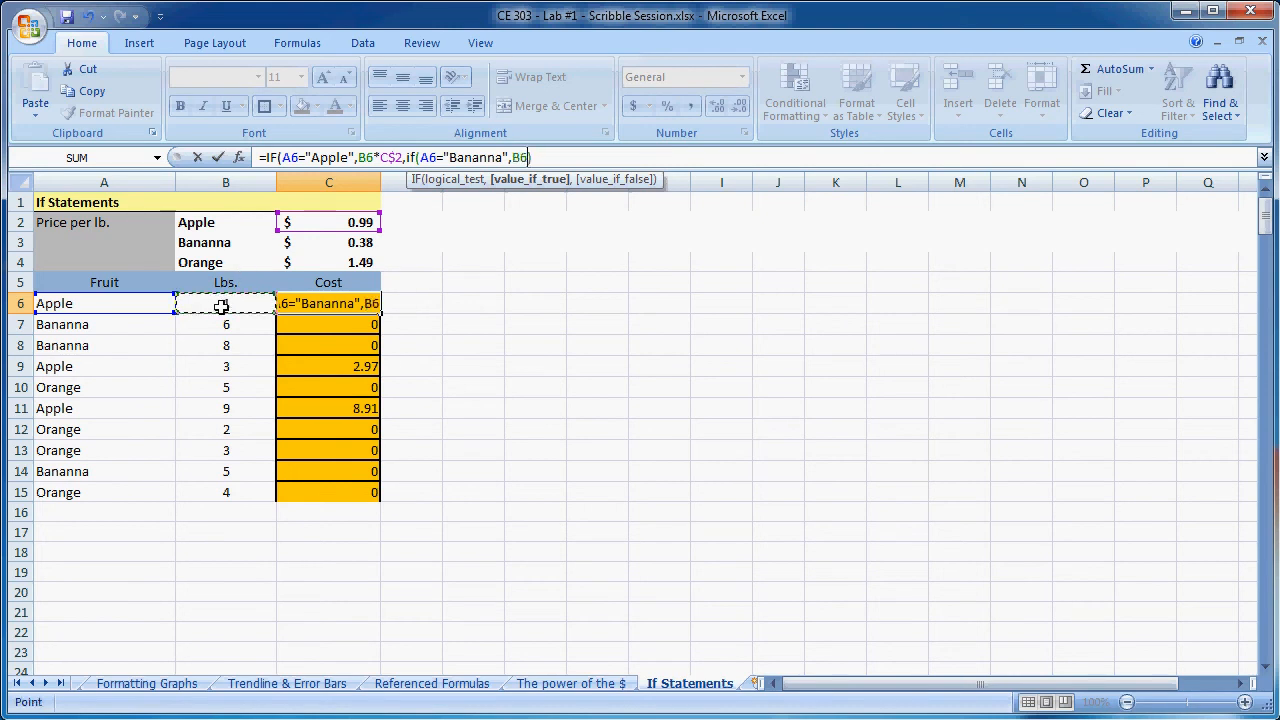
pyautogui.write('*')
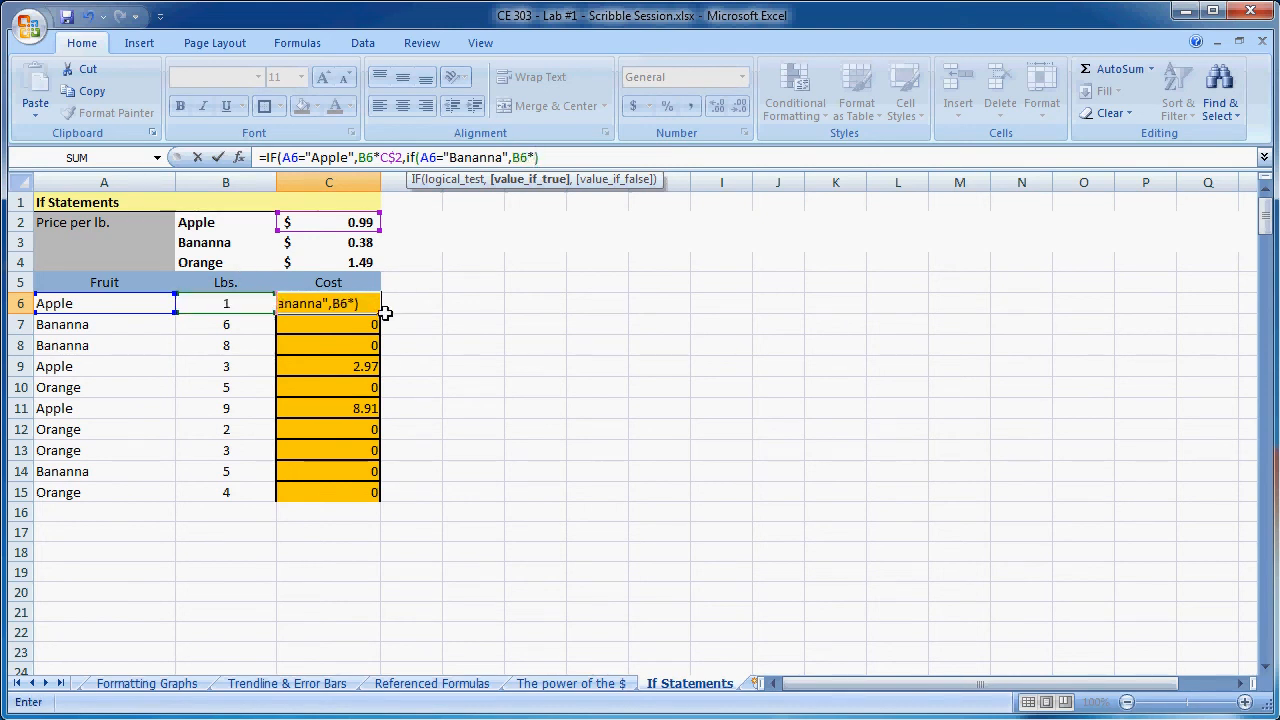
pyautogui.click(346, 243)
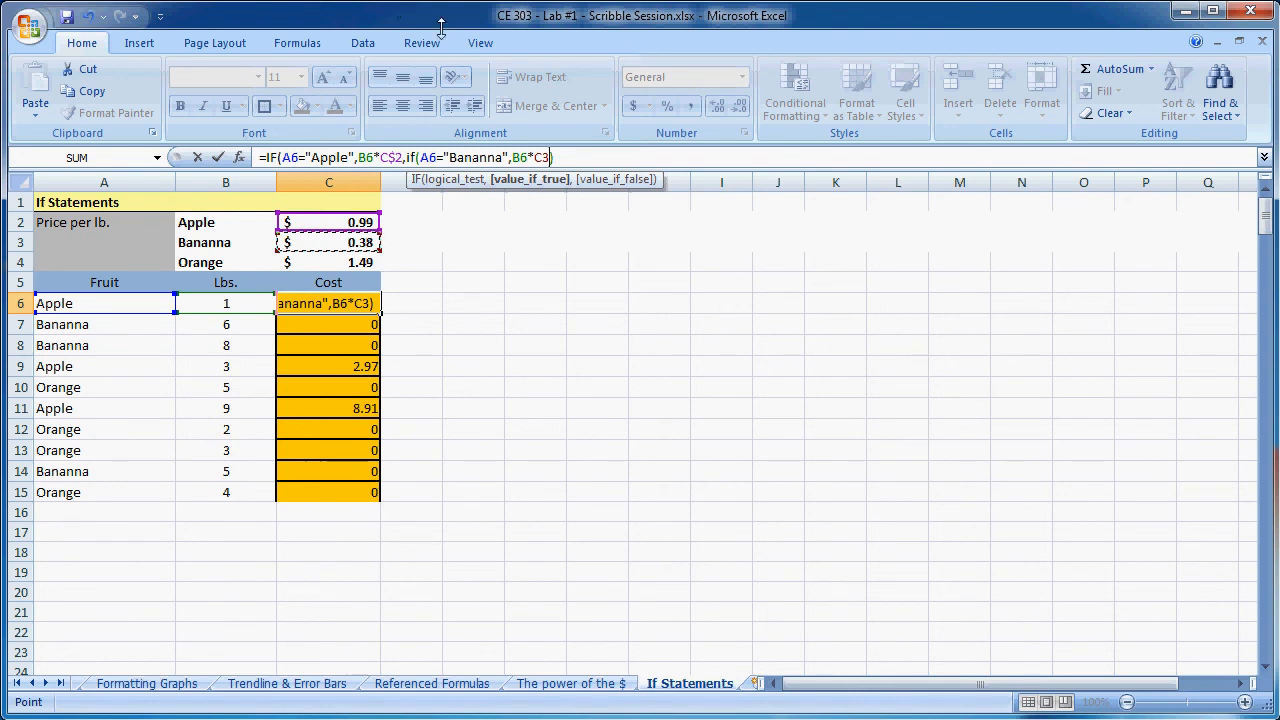
pyautogui.click(545, 157)
pyautogui.write('$2')
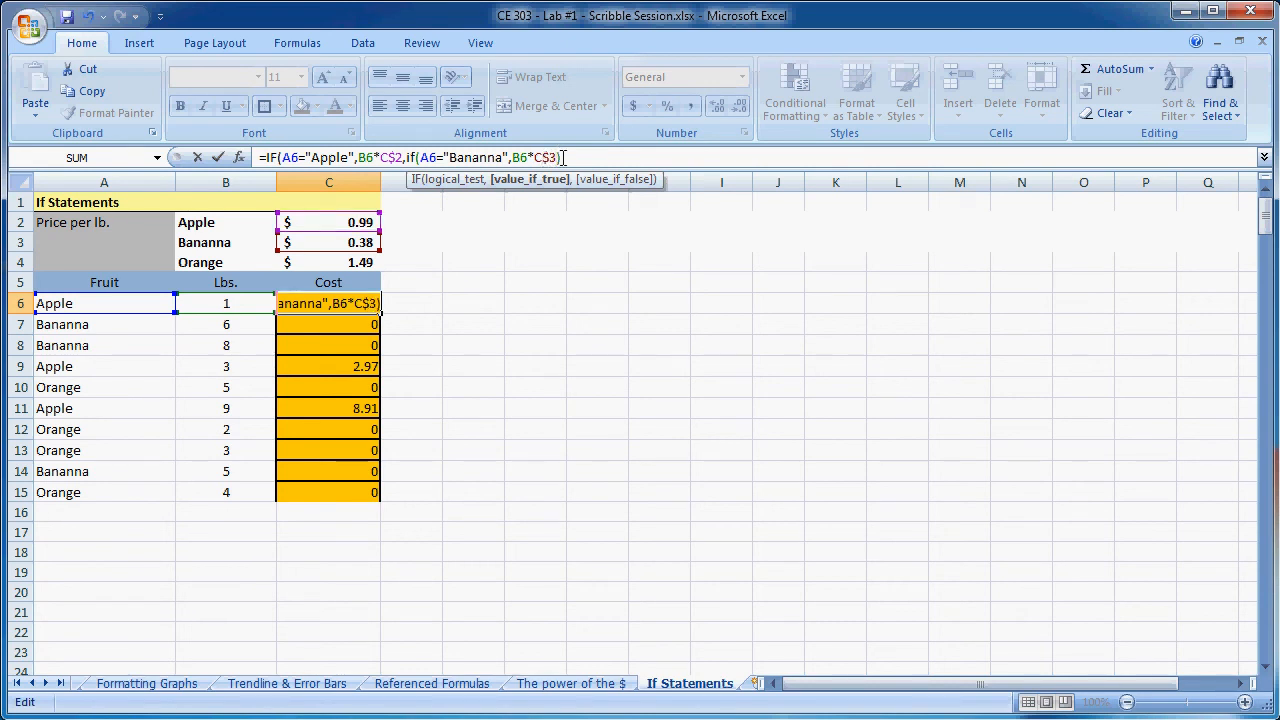
# Enter B6*D4 as the nested IF's value-if-false in C6 and close both IF functions.
pyautogui.write(',')
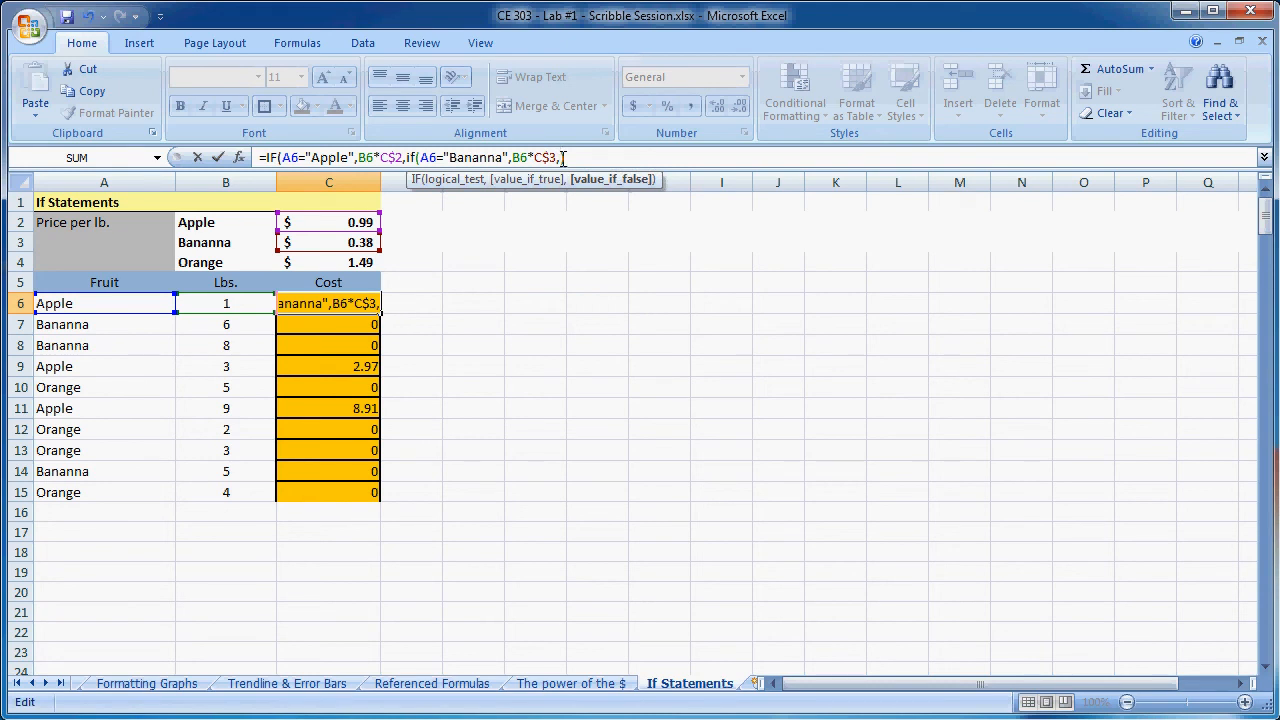
pyautogui.click(229, 303)
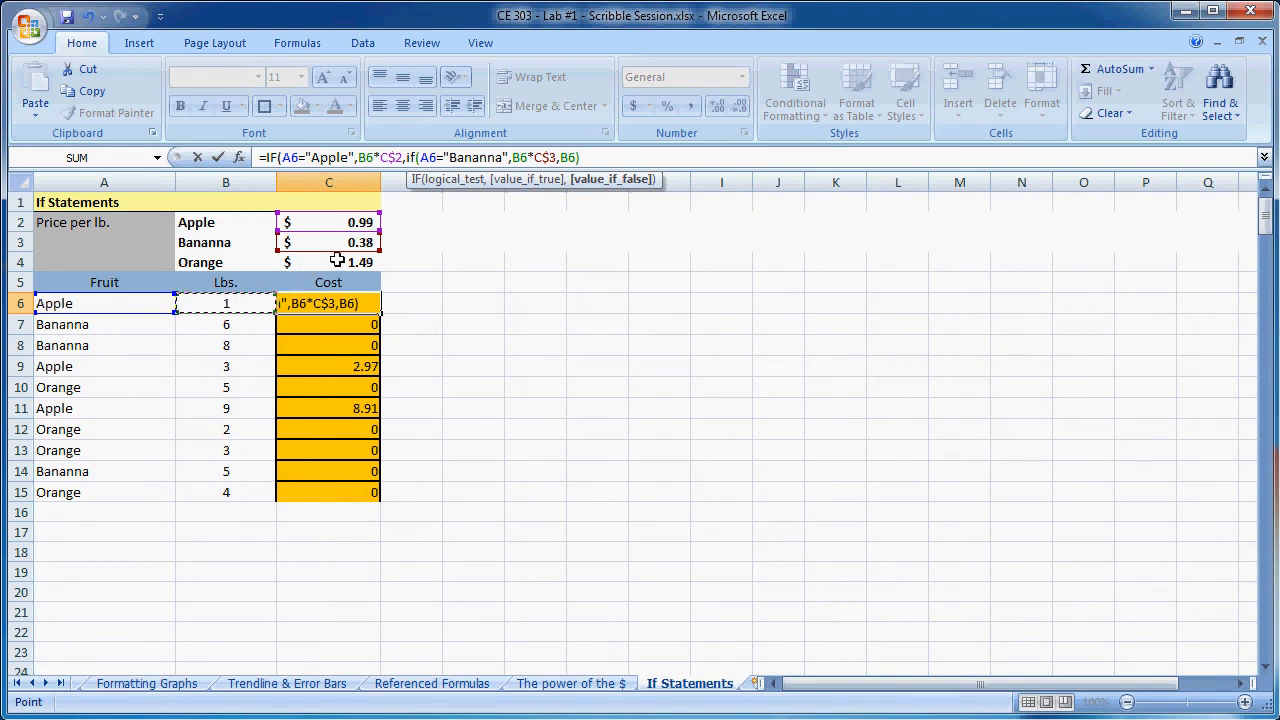
pyautogui.write('*')
pyautogui.click(337, 260)
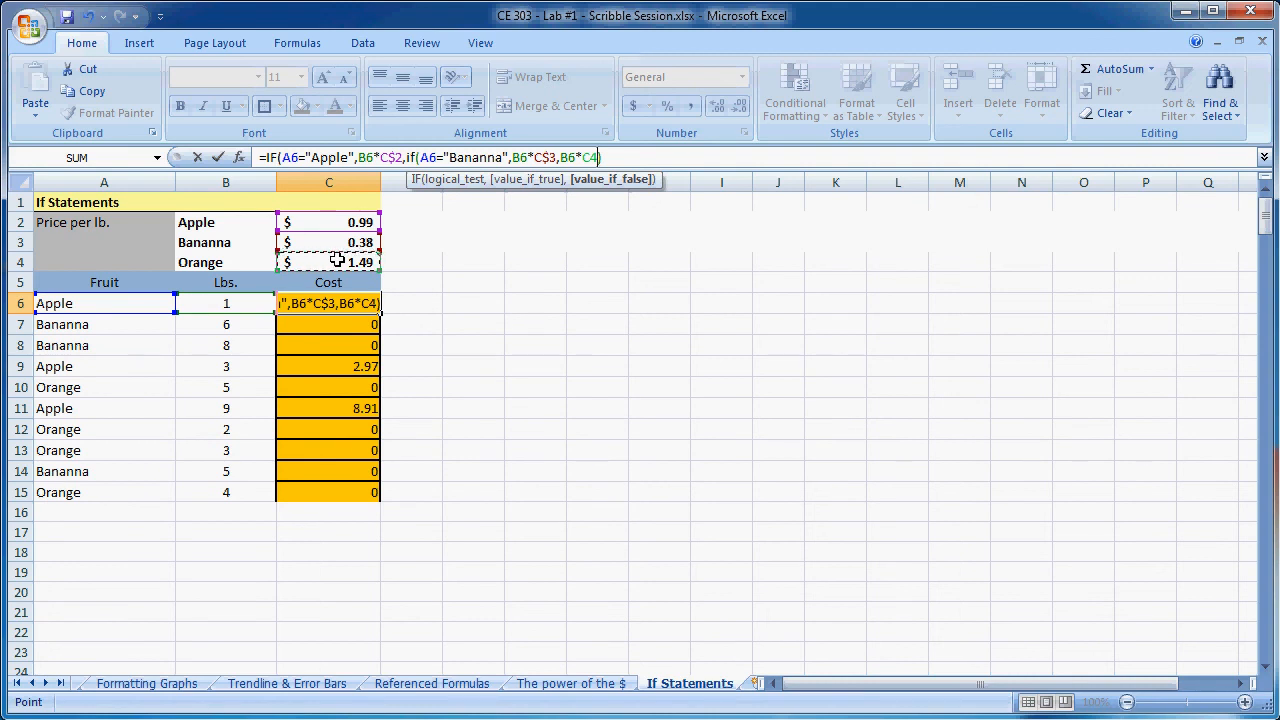
pyautogui.press('Right')
pyautogui.write(')')
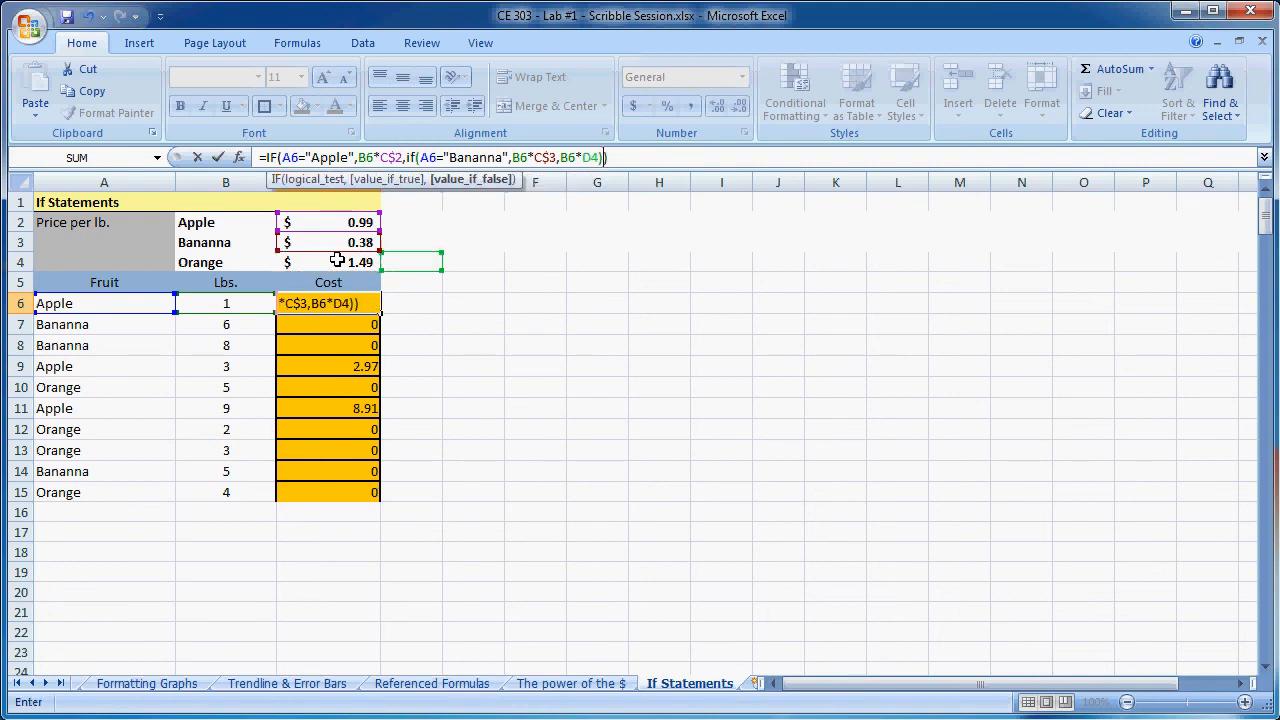
pyautogui.press('Return')
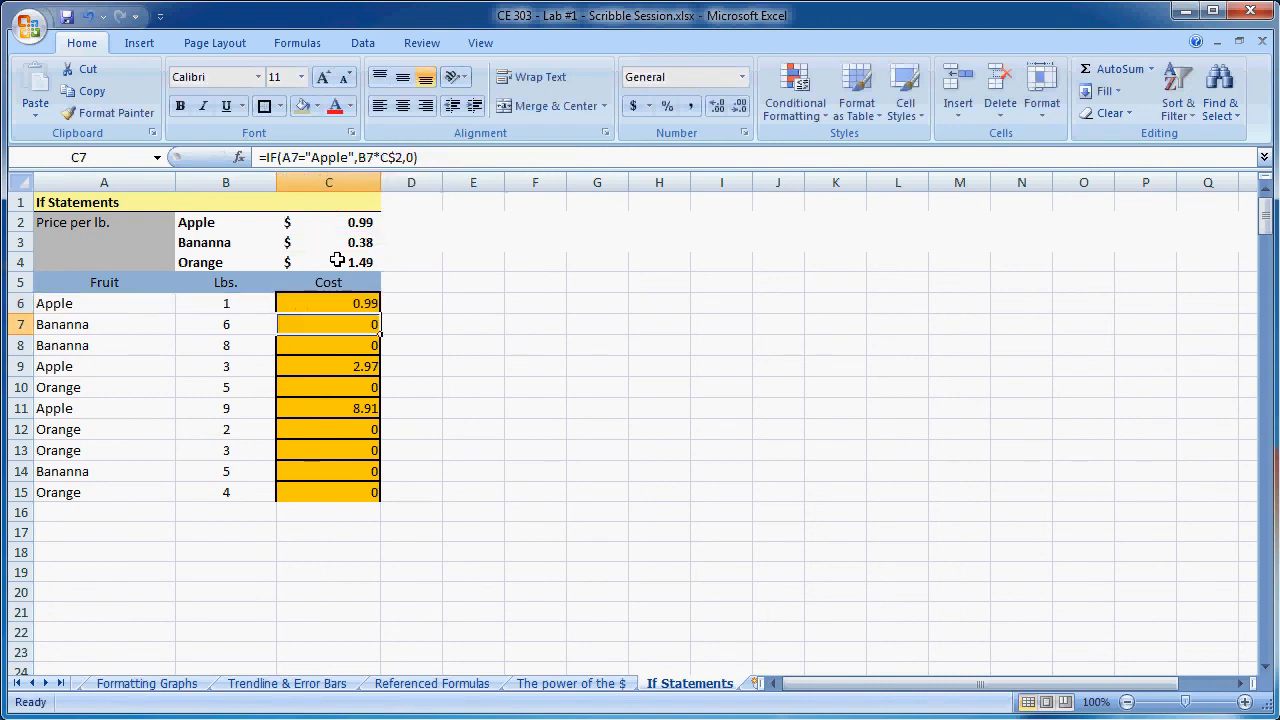
# Lock the row of the last price reference in C6's formula by changing it to D$4.
pyautogui.click(347, 303)
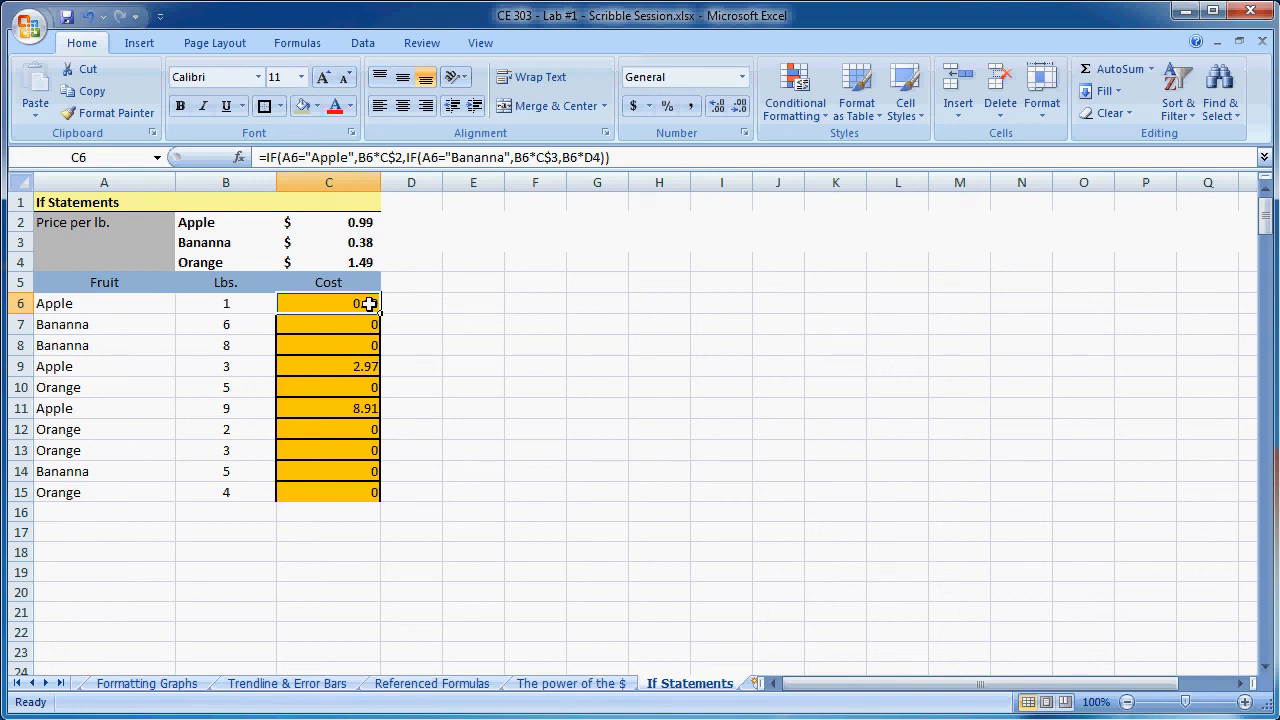
pyautogui.click(596, 157)
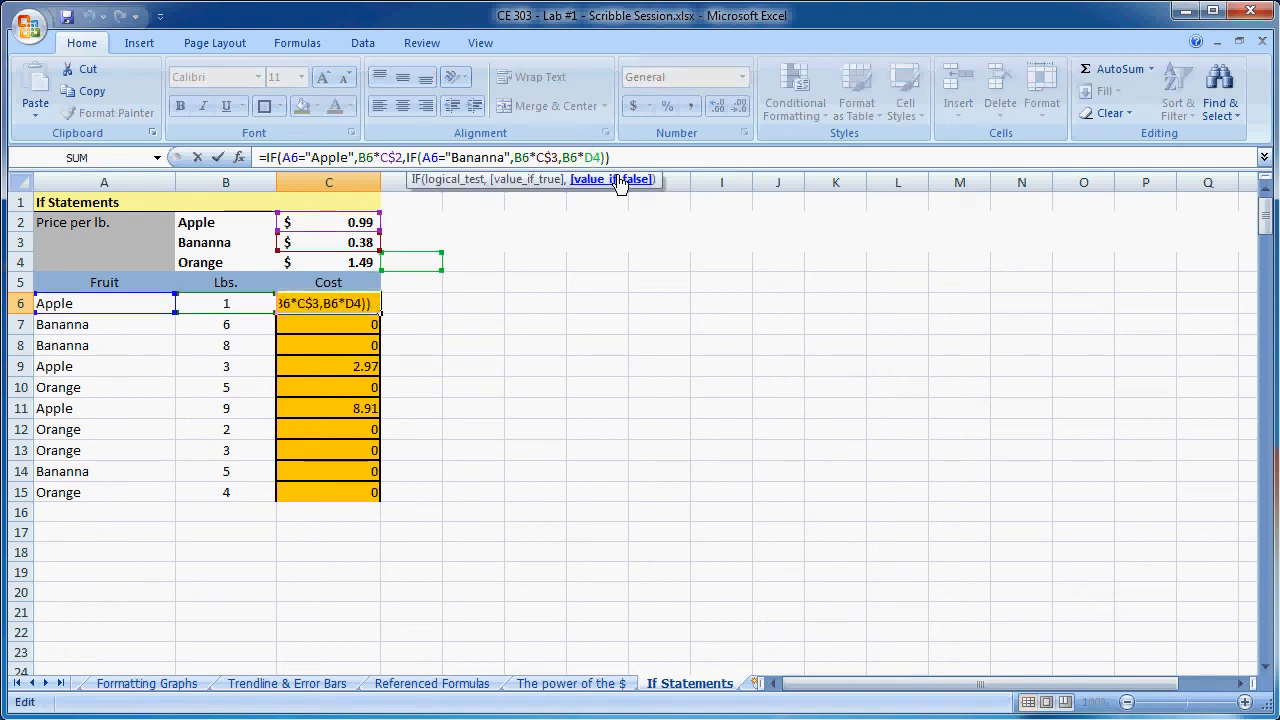
pyautogui.write('$')
pyautogui.press('Return')
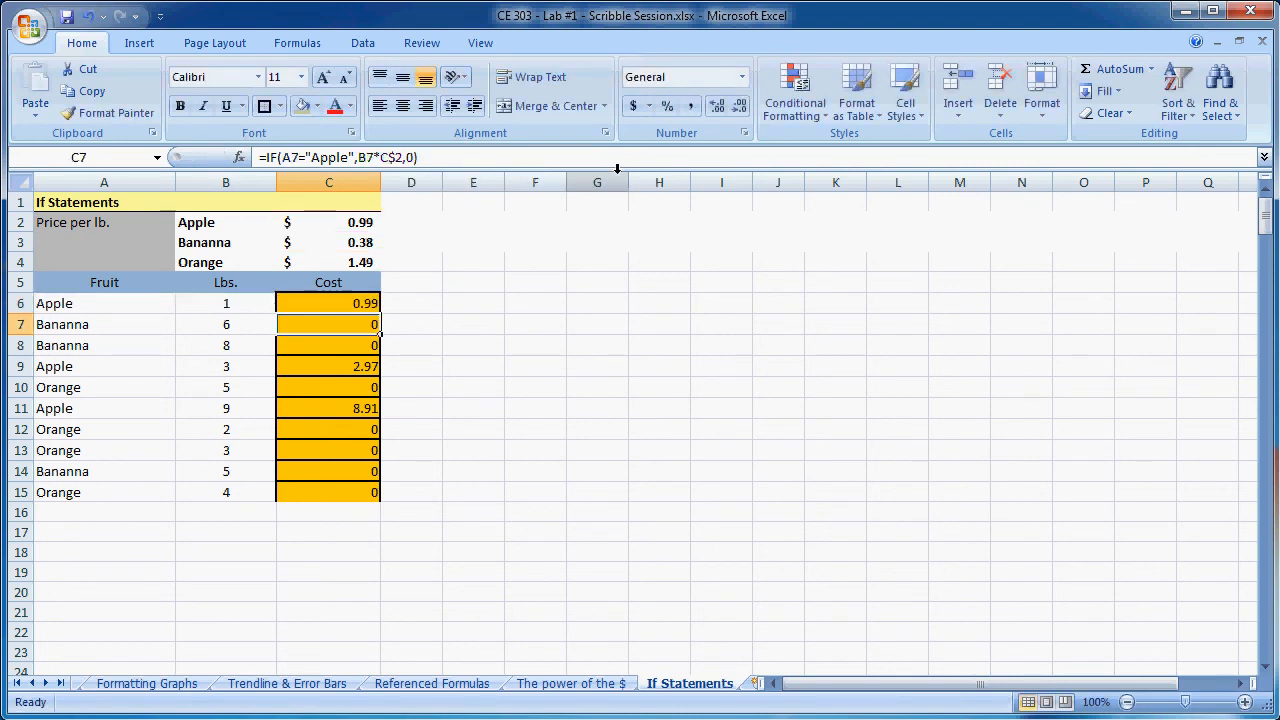
# Fill the C6 formula down through C15 and trace the cell references in the orange cost formula in C10.
pyautogui.click(366, 300)
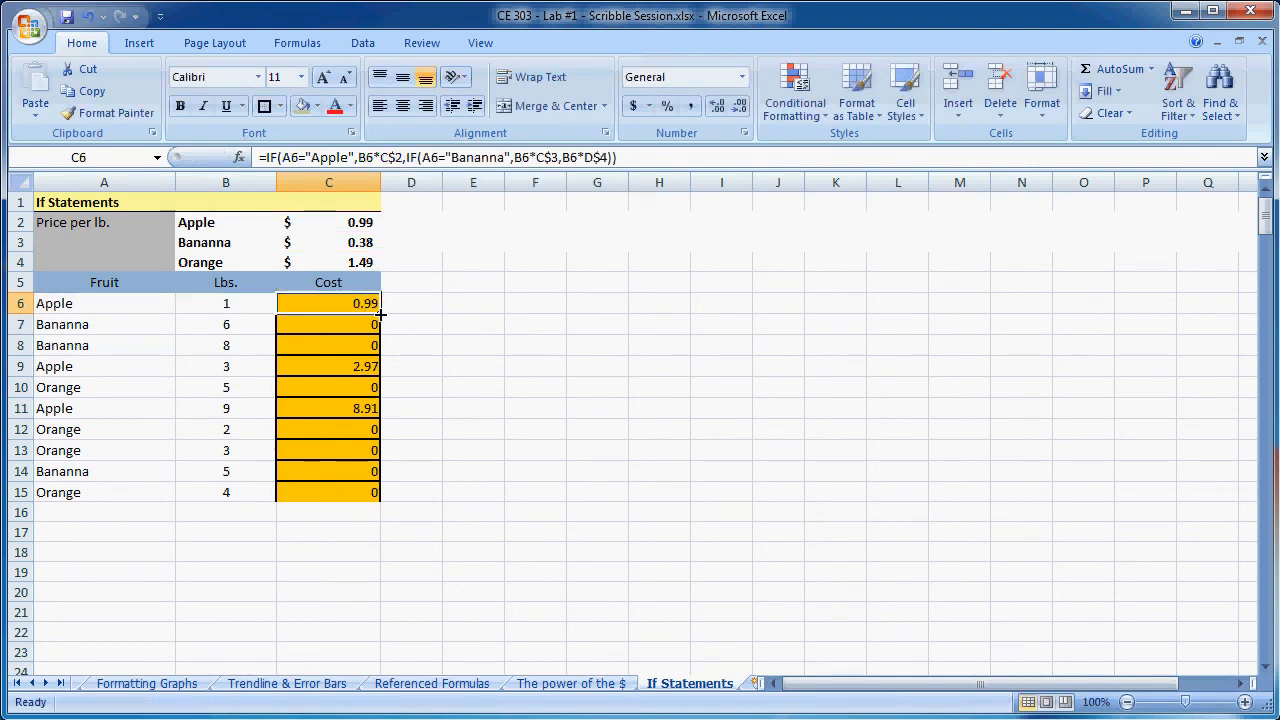
pyautogui.moveTo(381, 314); pyautogui.dragTo(386, 497)
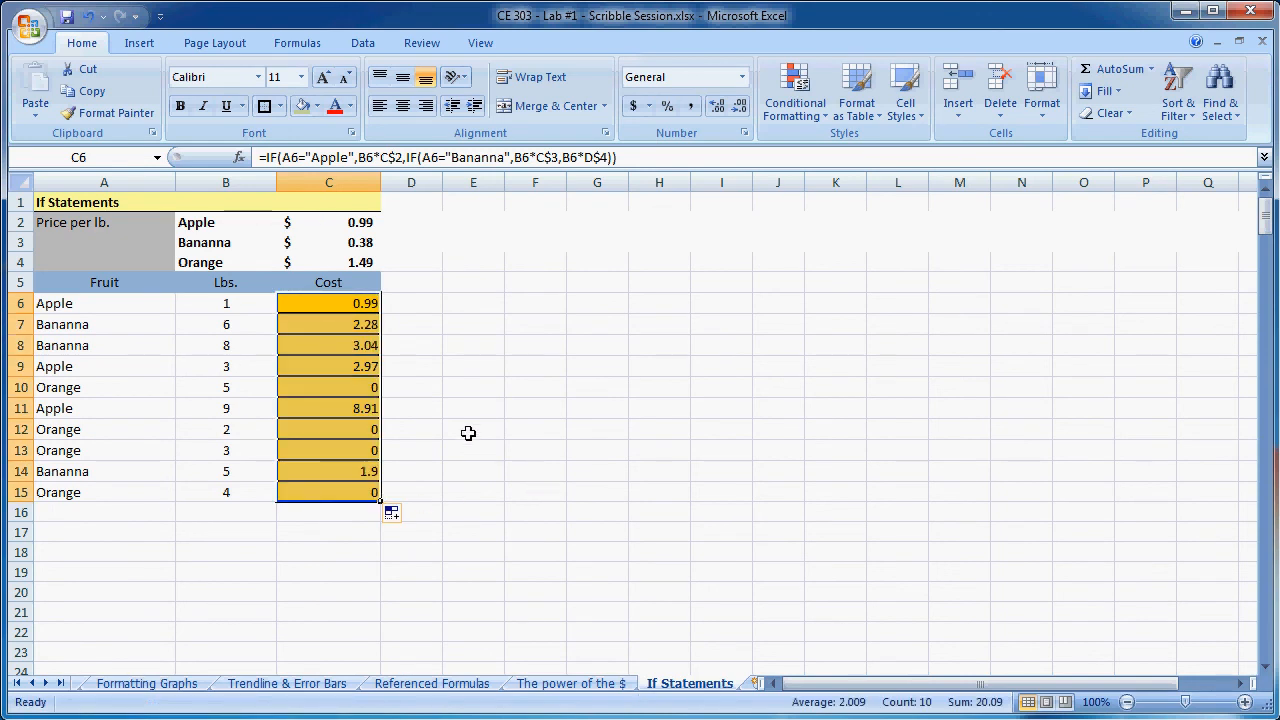
pyautogui.click(352, 387)
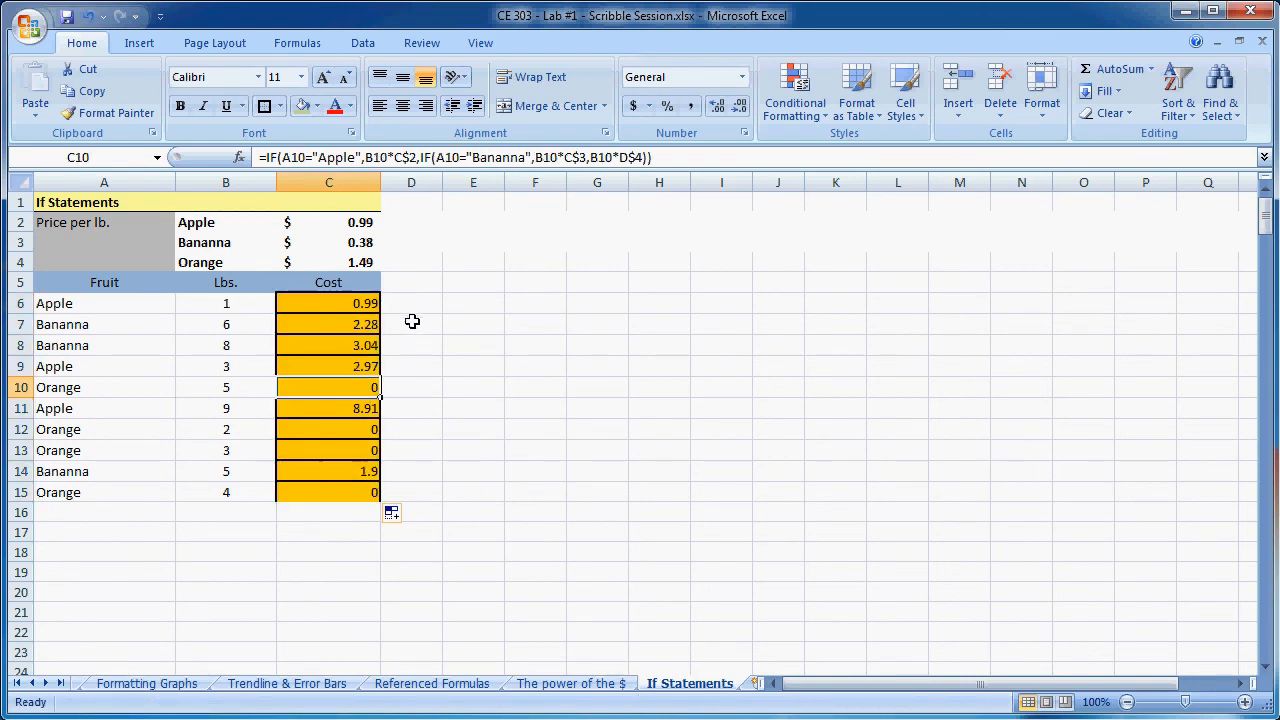
pyautogui.click(503, 157)
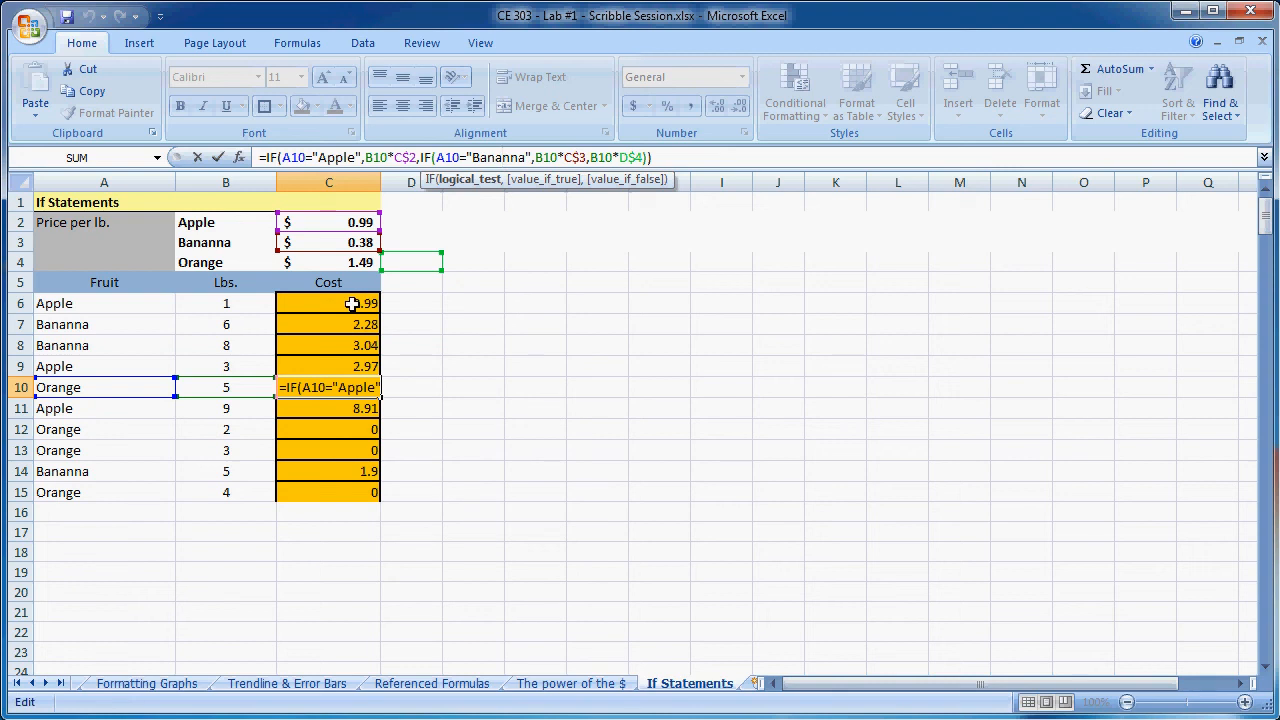
# Redirect the orange price reference in C6's formula to C$4.
pyautogui.click(352, 304)
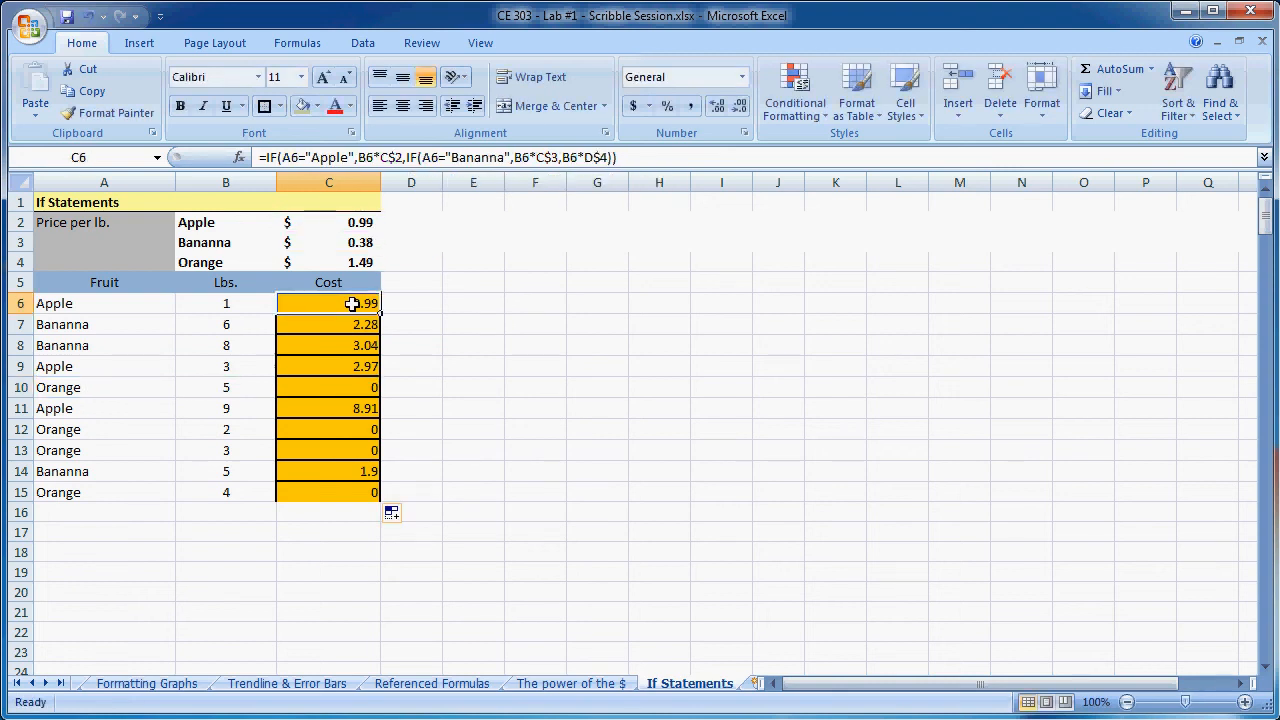
pyautogui.click(529, 157)
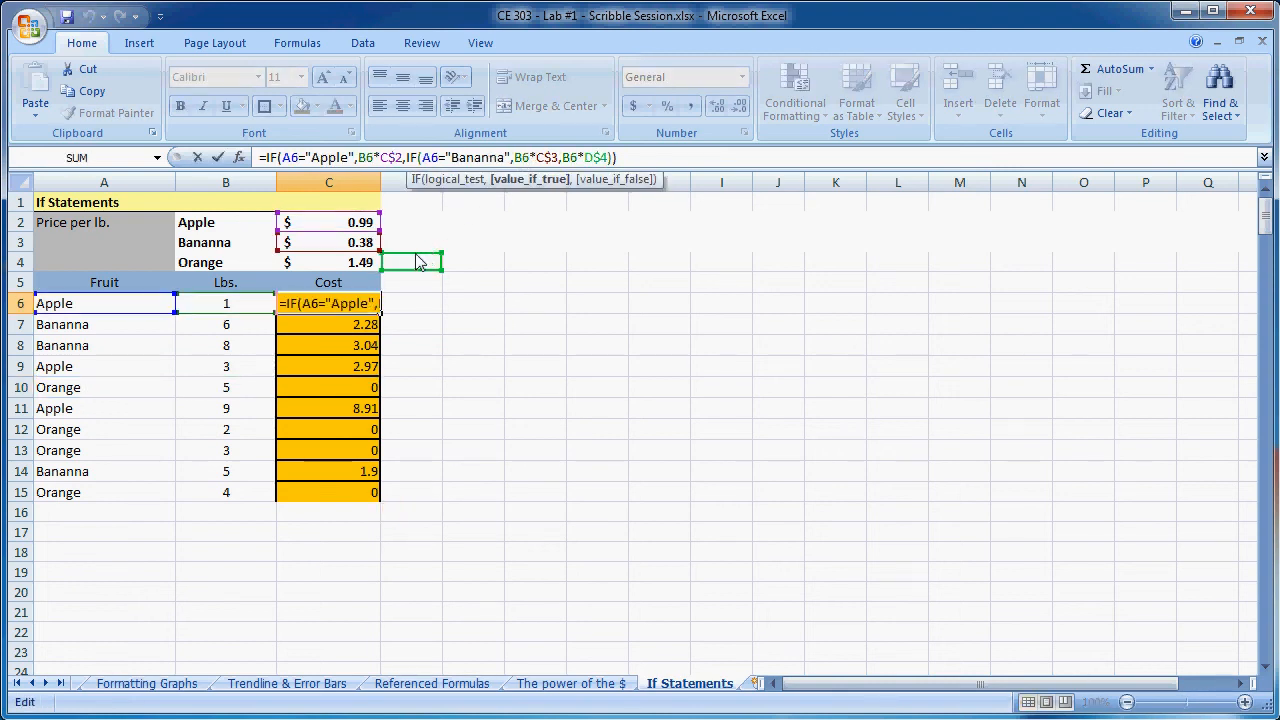
pyautogui.moveTo(414, 253); pyautogui.dragTo(348, 255)
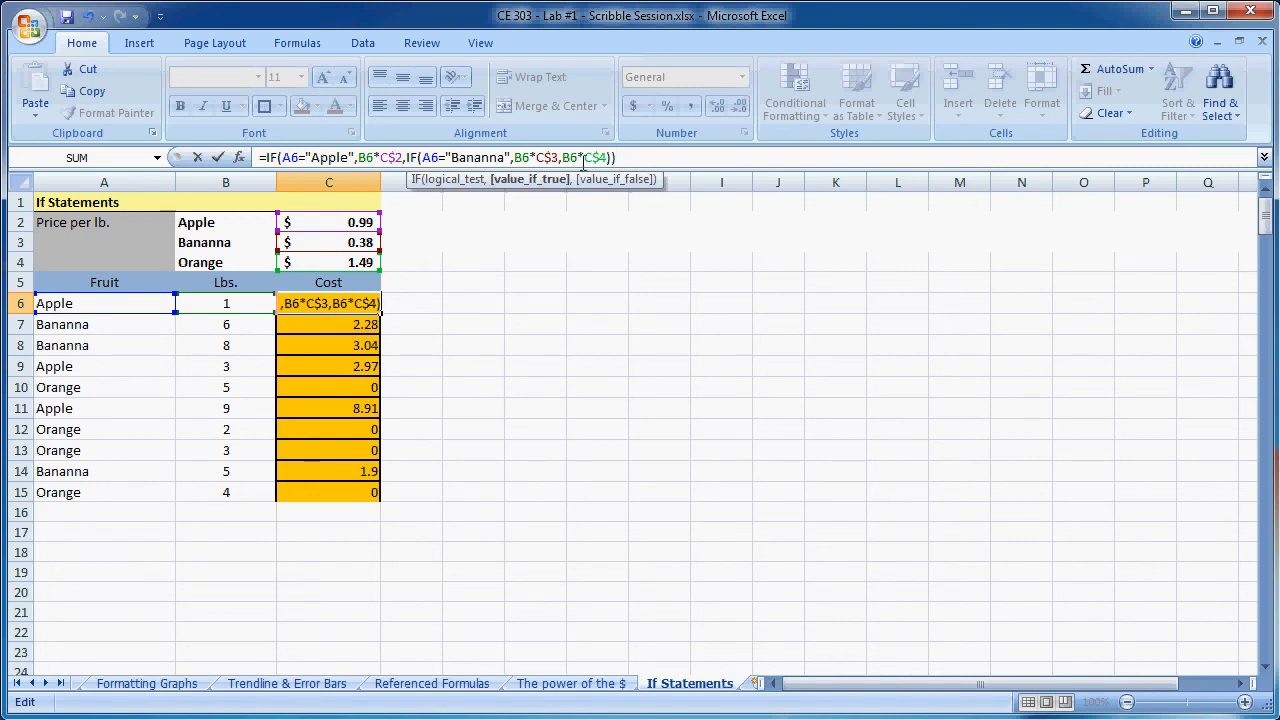
pyautogui.press('Return')
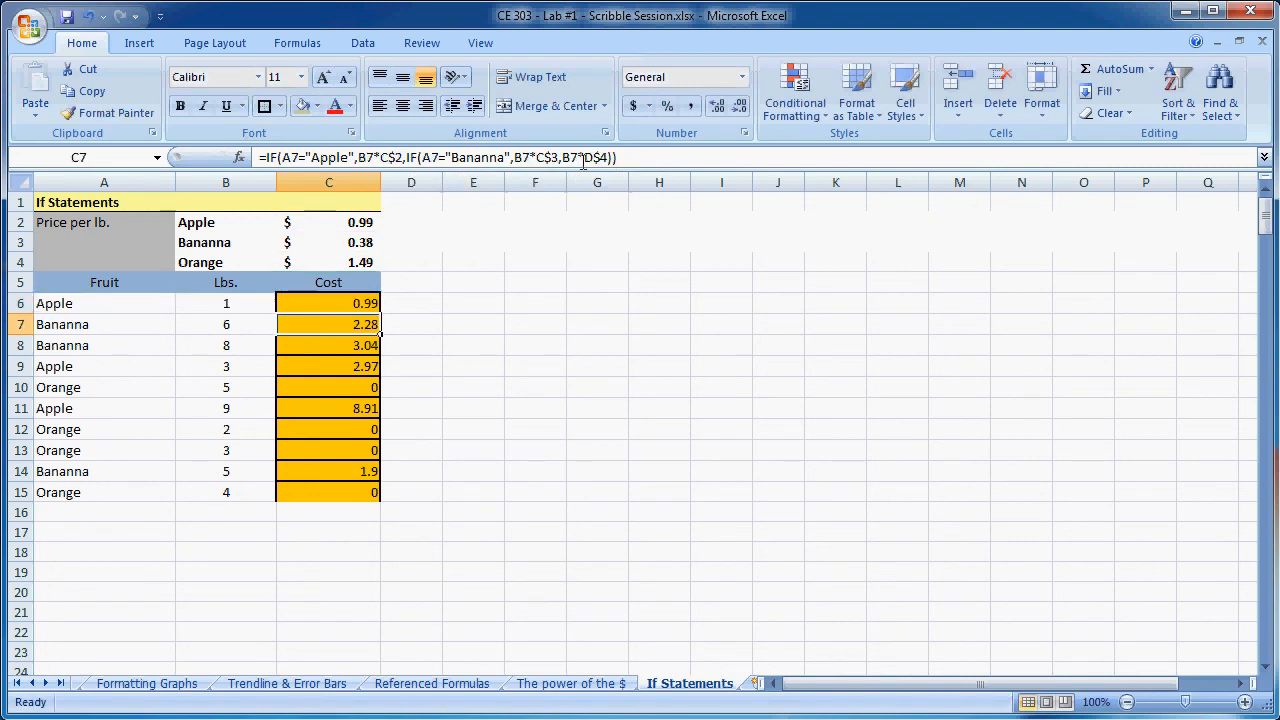
# Copy C6's formula with the corrected orange price reference down through C15.
pyautogui.click(370, 302)
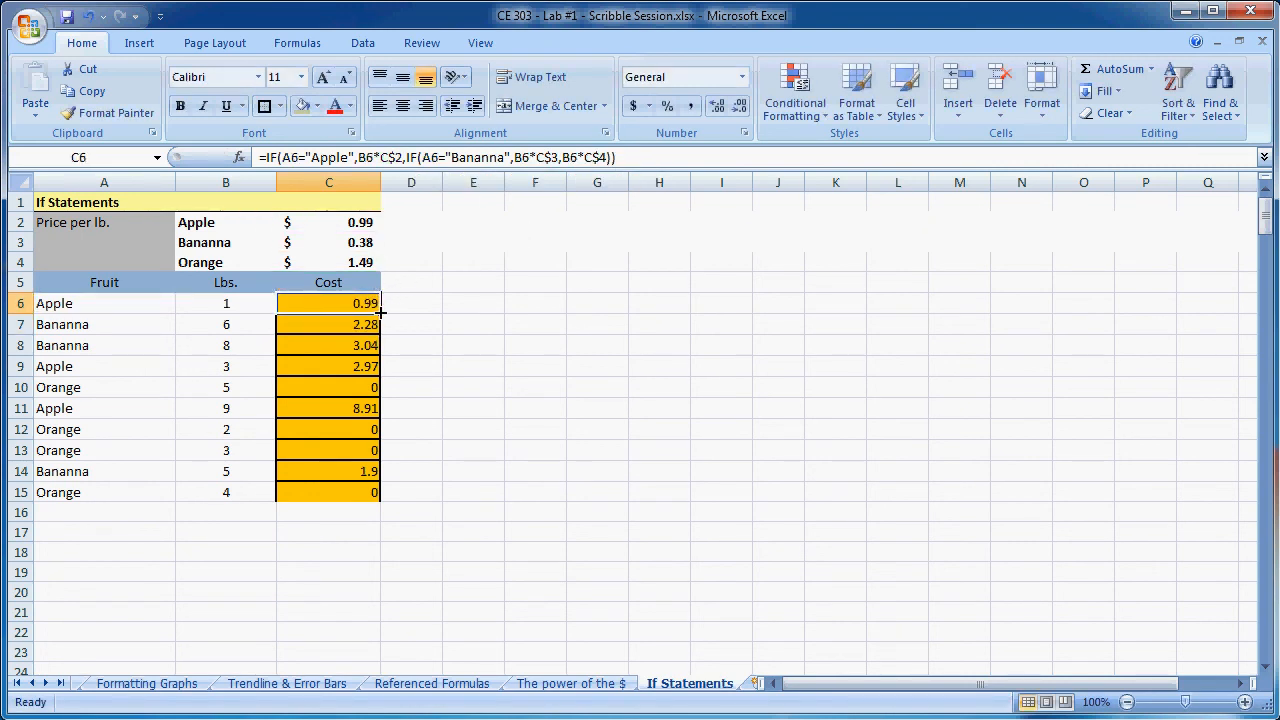
pyautogui.moveTo(378, 310); pyautogui.dragTo(372, 492)
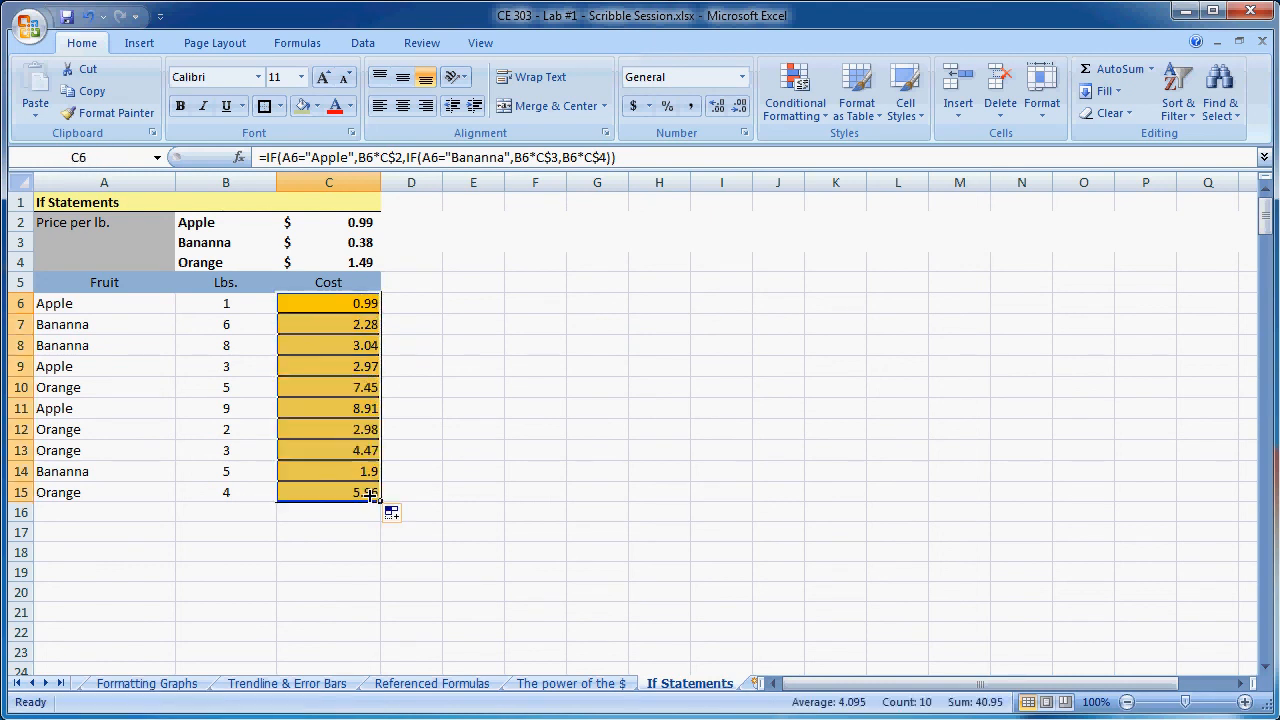
pyautogui.click(488, 384)
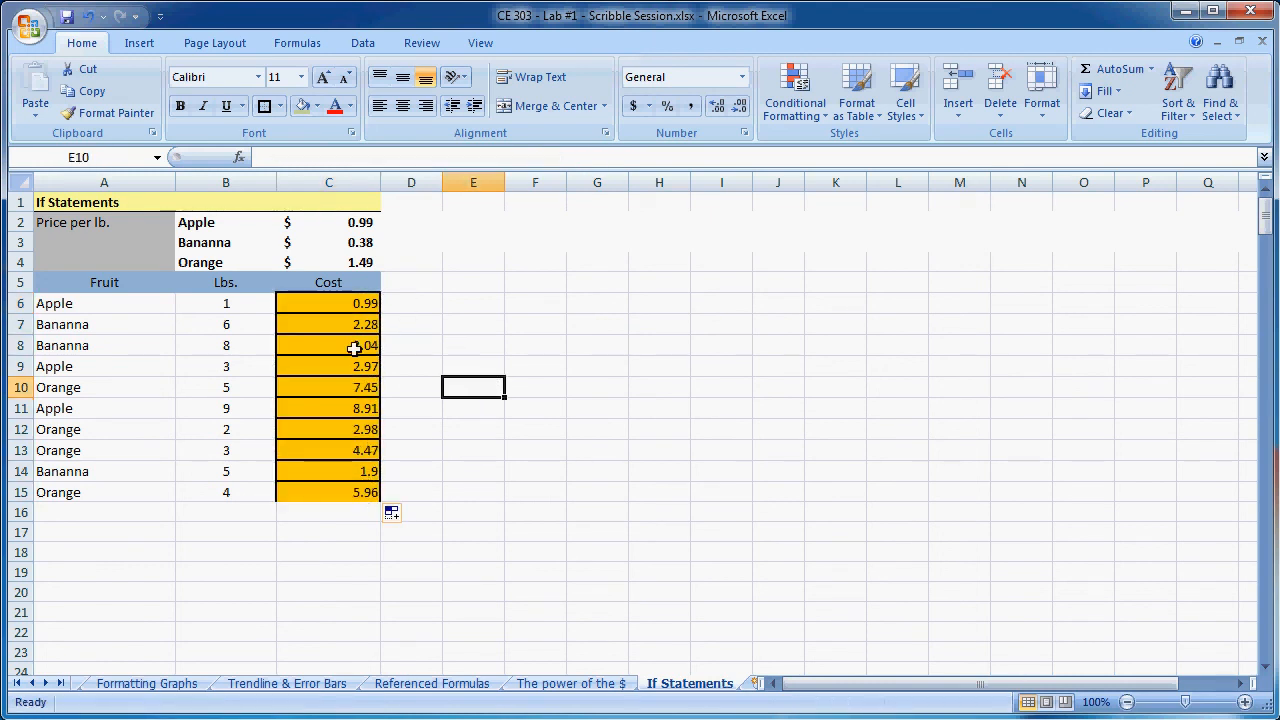
pyautogui.click(534, 328)
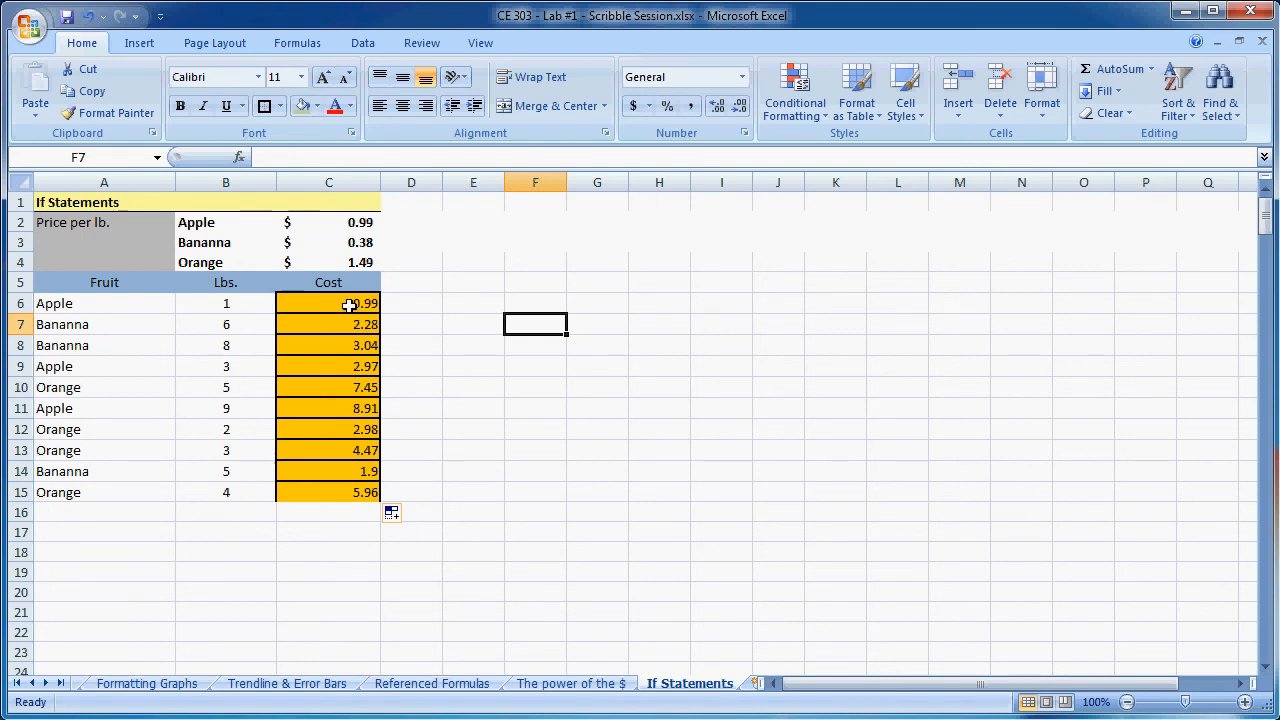
# Format the costs in C6:C15 in the Accounting number format with dollar signs.
pyautogui.moveTo(350, 305); pyautogui.dragTo(337, 494)
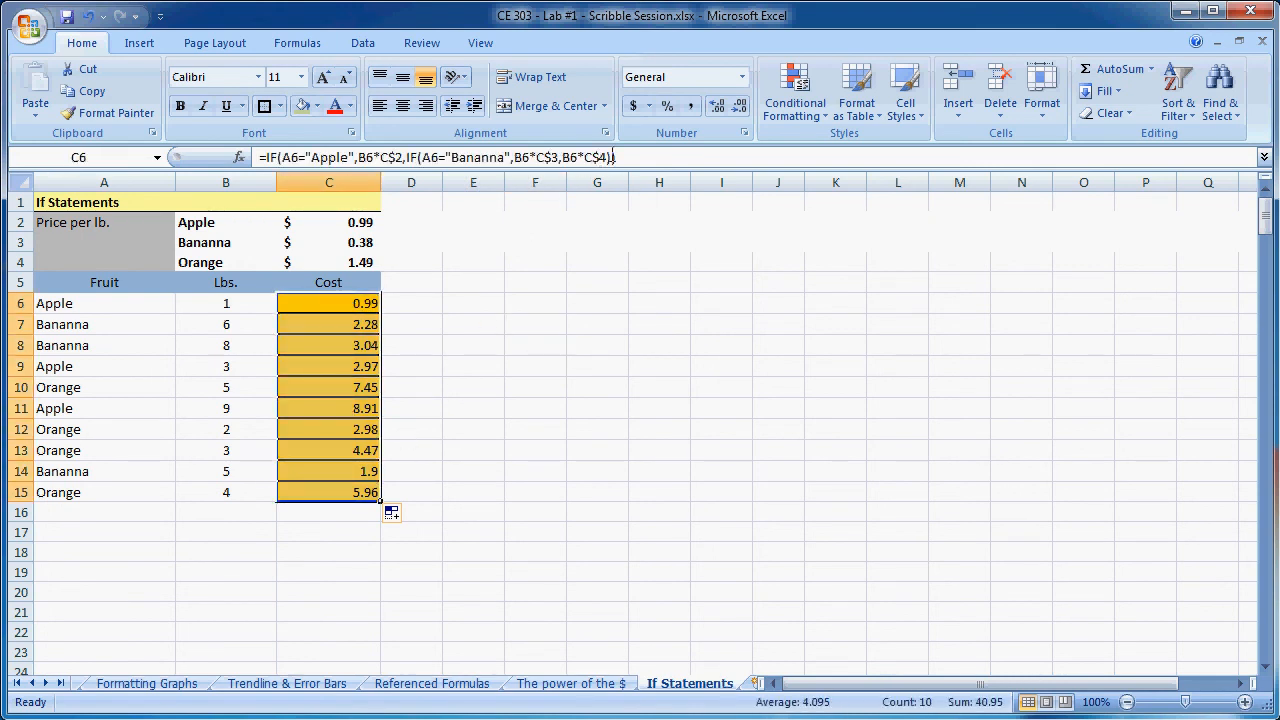
pyautogui.click(633, 105)
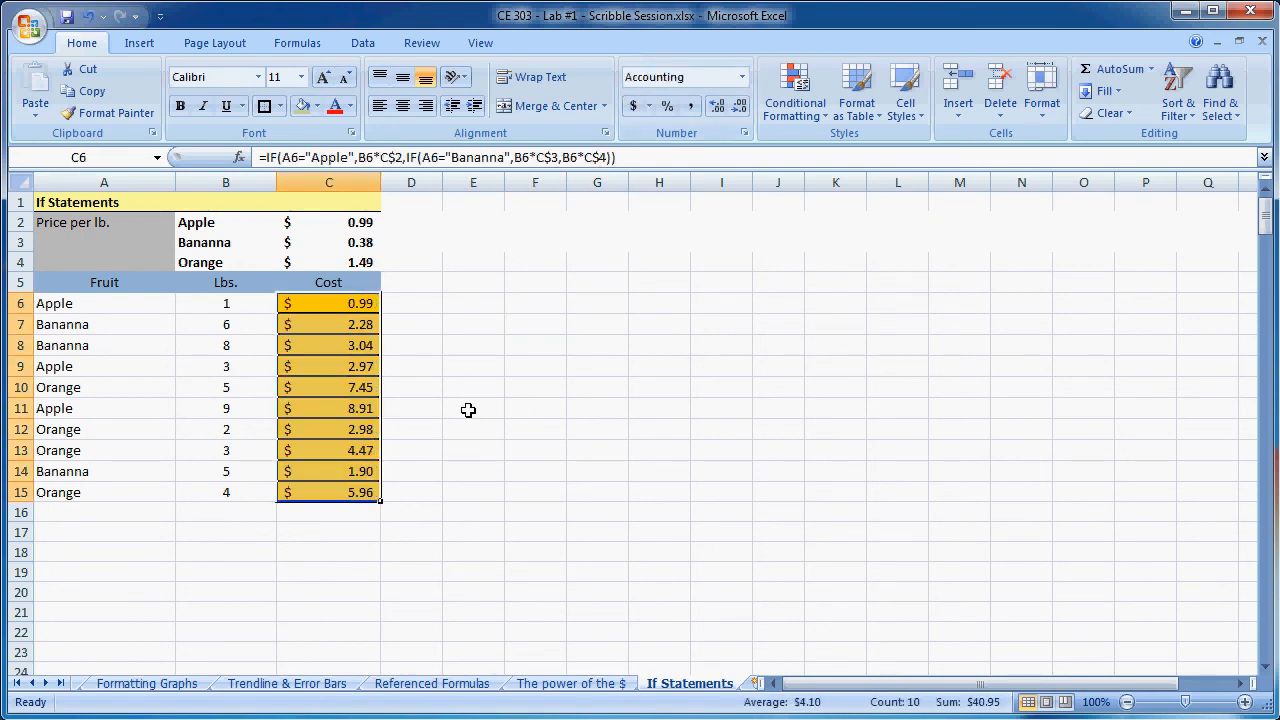